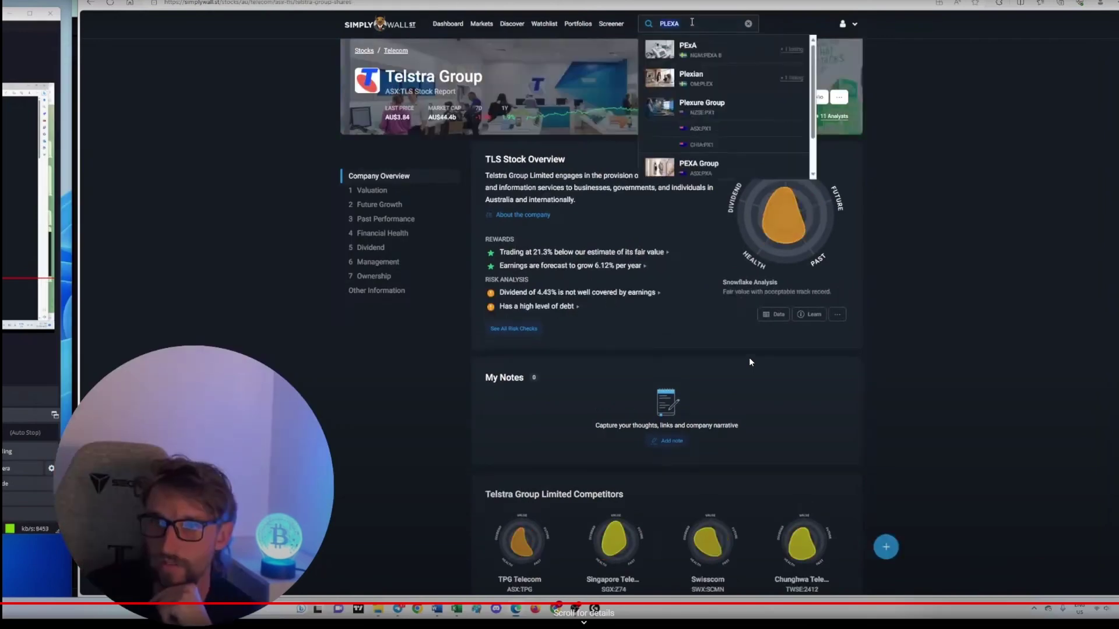
Check the Telegram chat for the requested stock and open the PEXA Group stock report
key("alt+Tab")
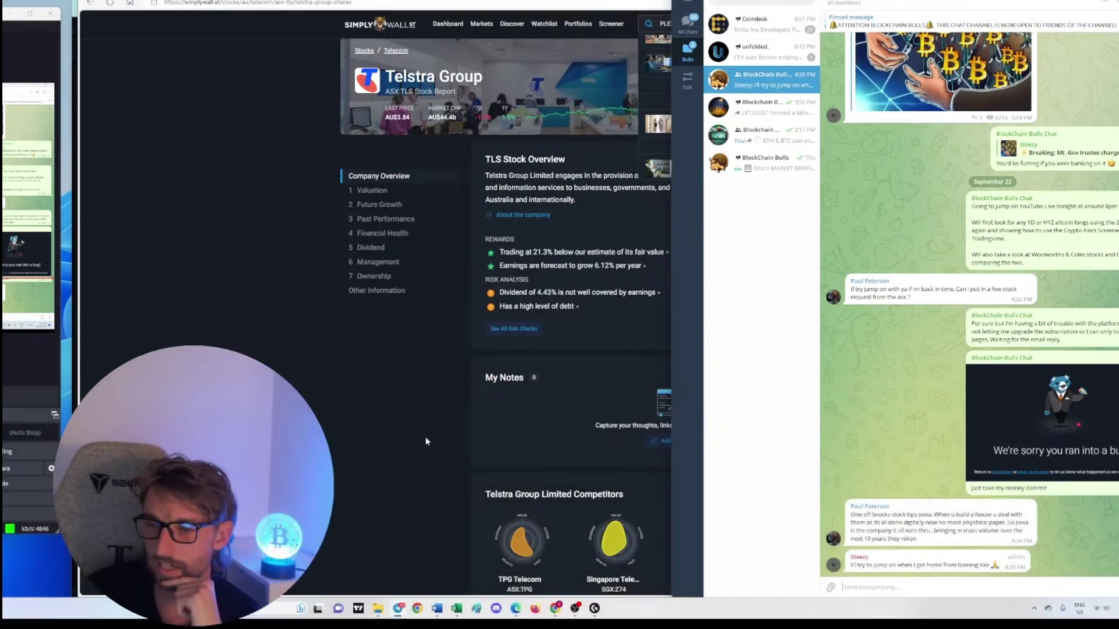
left_click(378, 401)
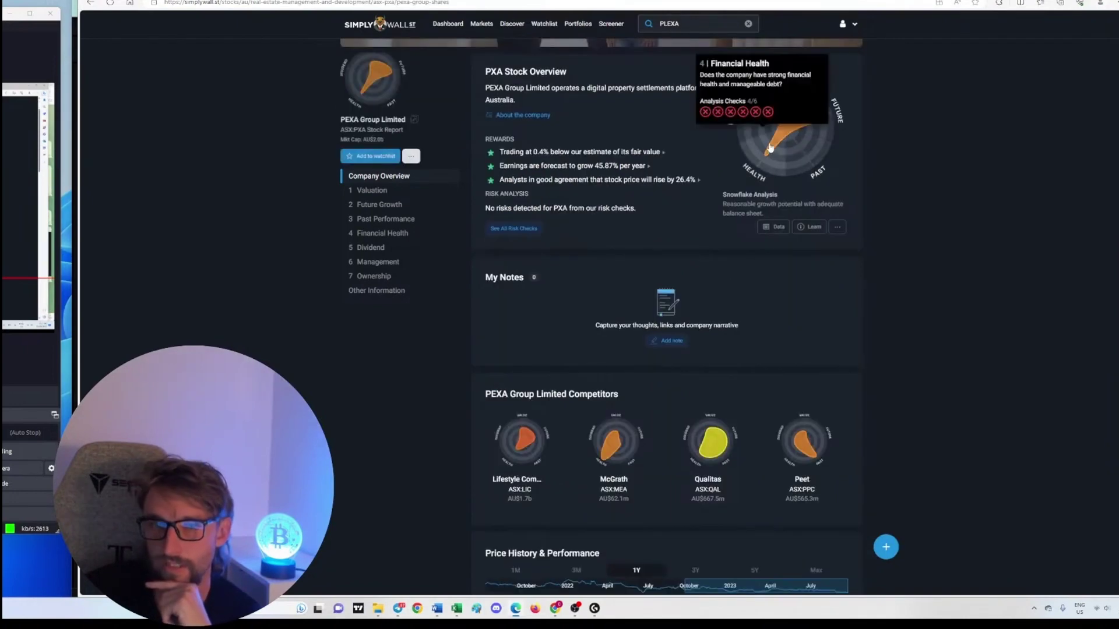
Examine PEXA Group's company overview, including its rewards, risk analysis, market cap, competitors and price history
scroll(874, 186, "down", 5)
scroll(934, 236, "down", 2)
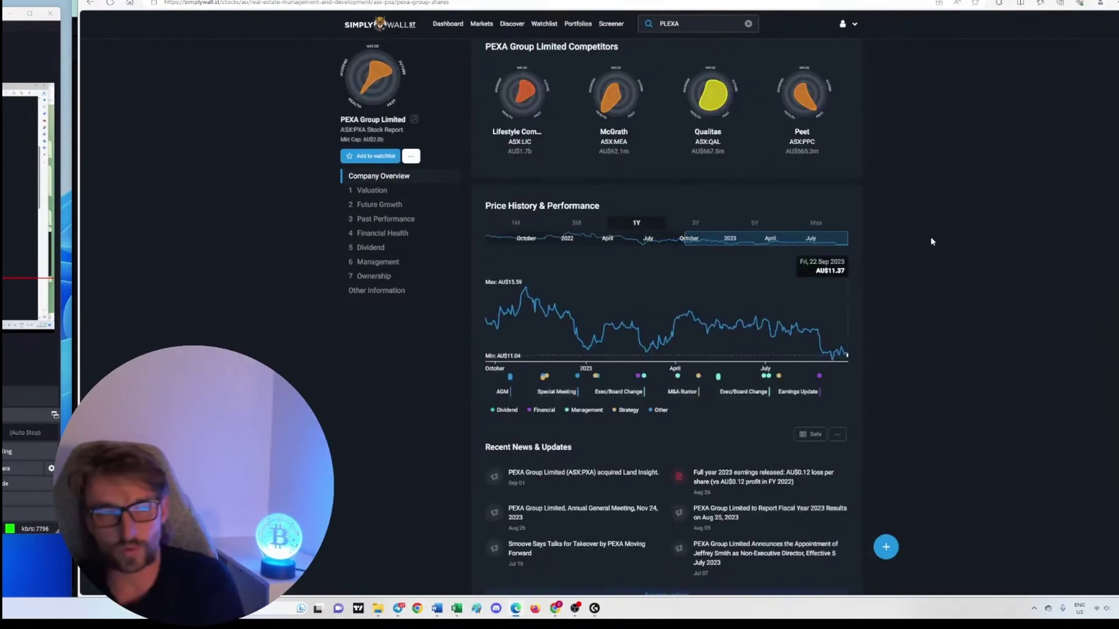
scroll(929, 241, "up", 5)
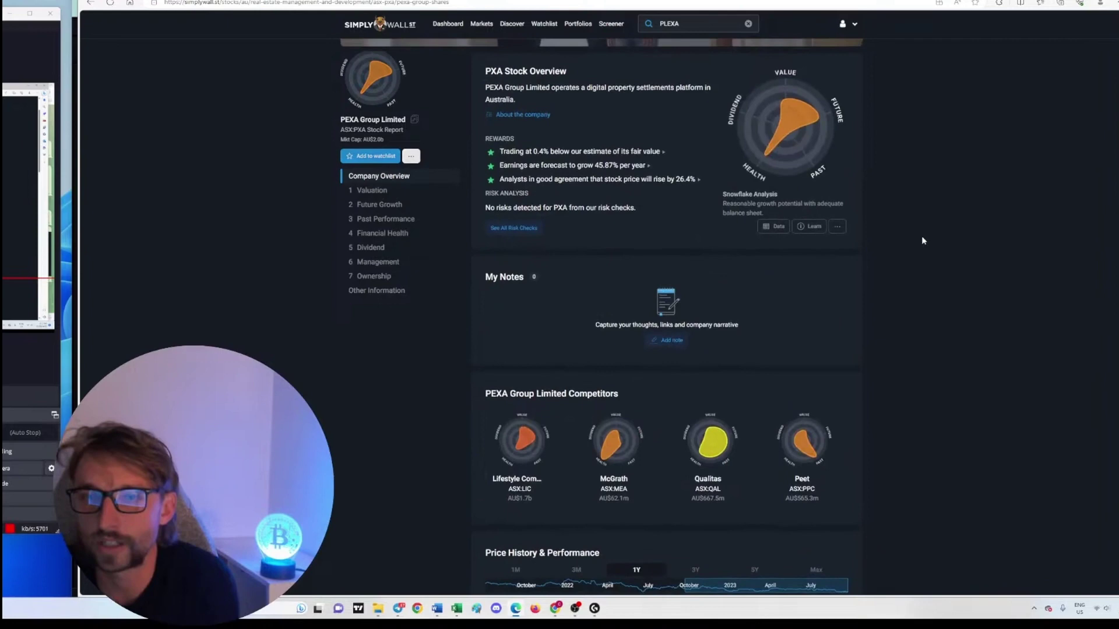
scroll(922, 256, "up", 2)
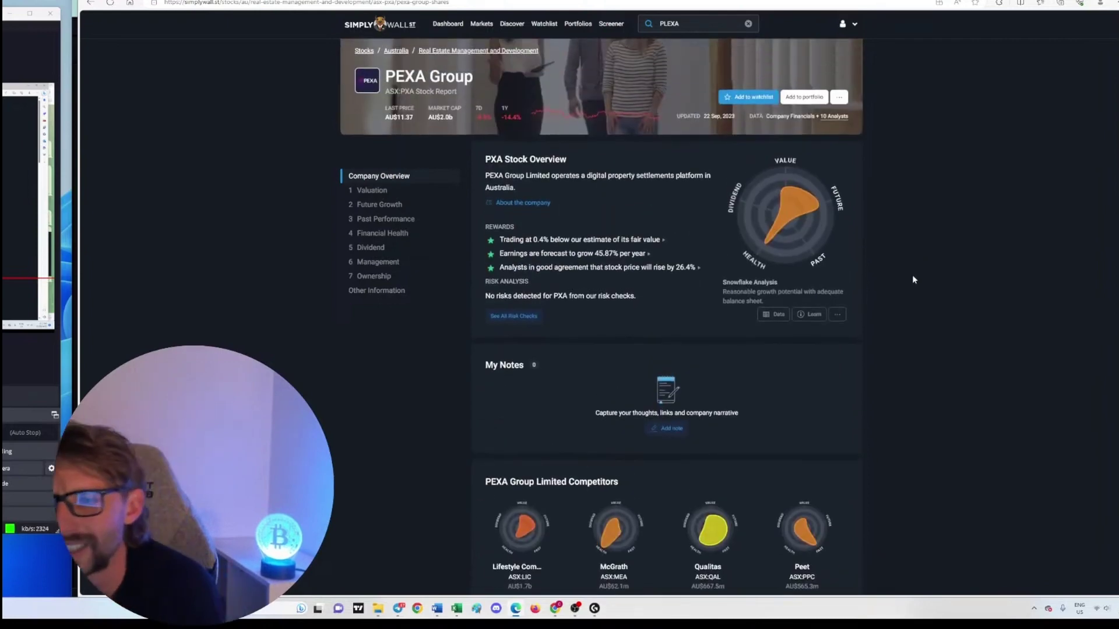
scroll(911, 279, "down", 1)
scroll(909, 192, "up", 1)
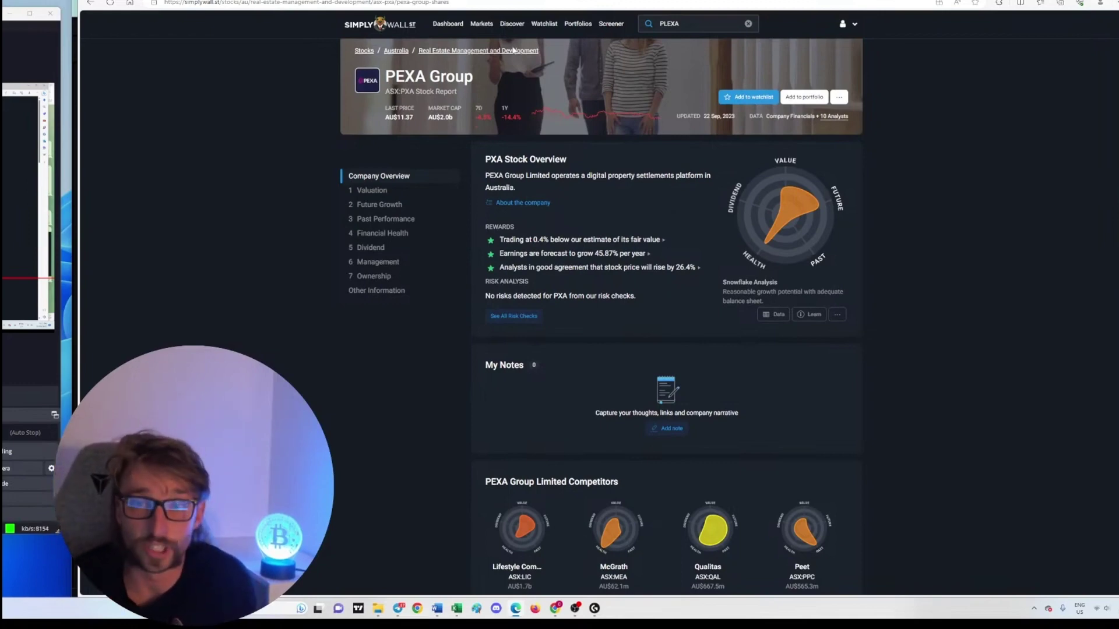
scroll(423, 230, "down", 6)
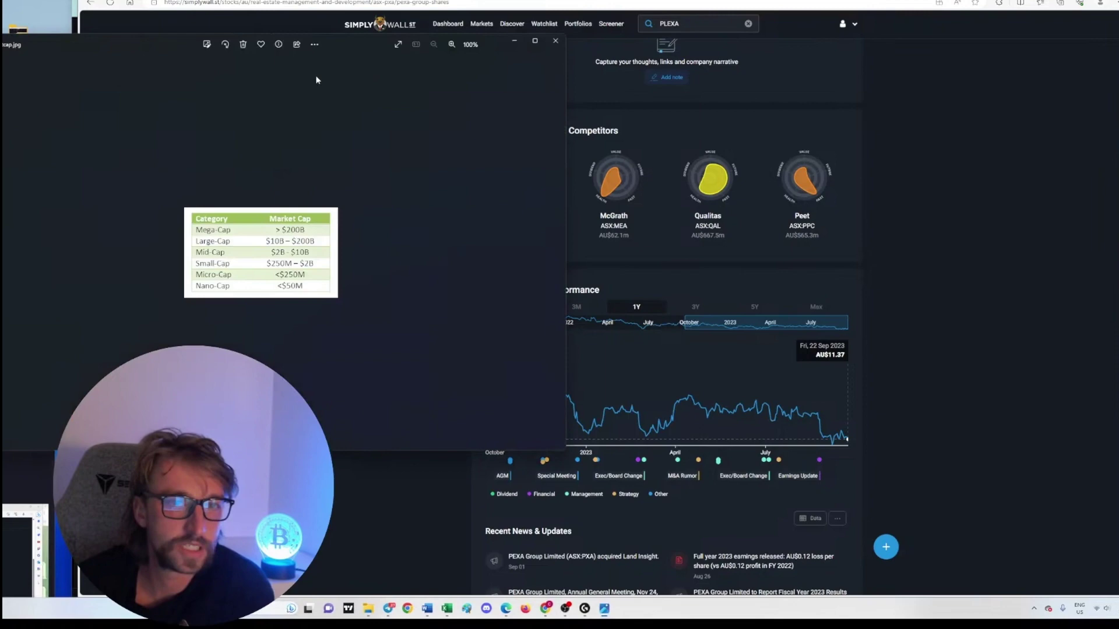
Enlarge the marketcap.jpg table to 313% to read the market cap categories, and close the image
left_click_drag(417, 46, 741, 45)
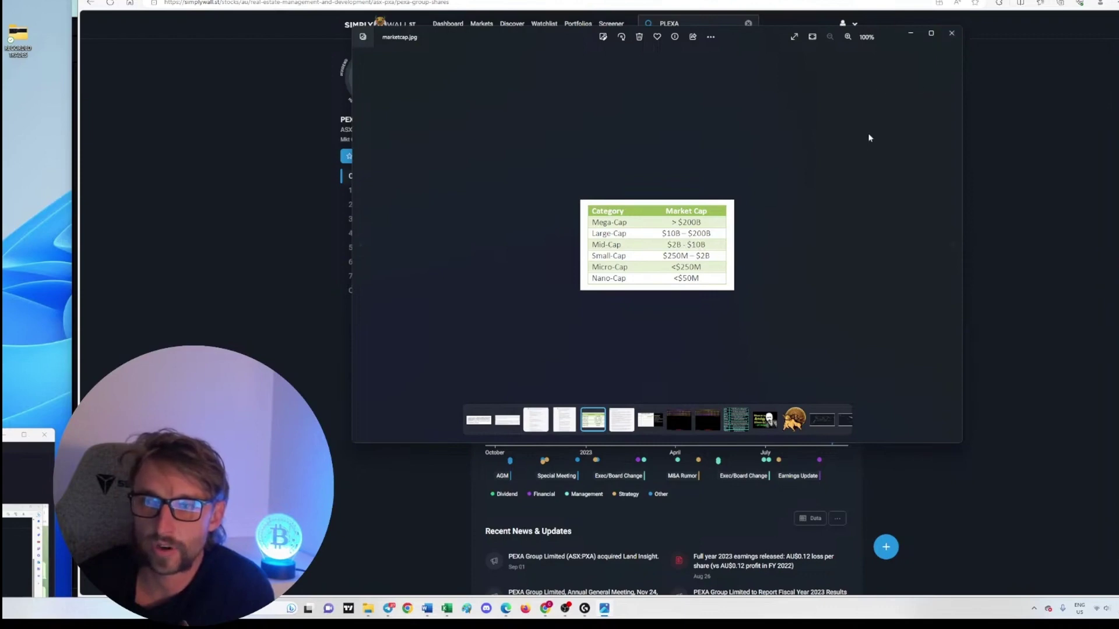
left_click(847, 37)
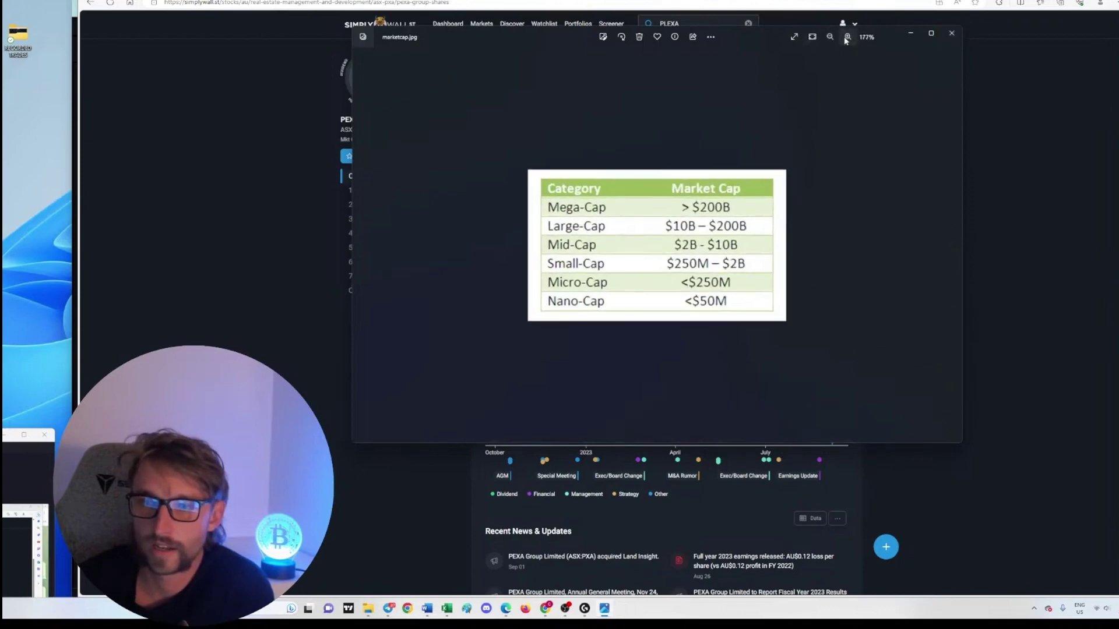
left_click(846, 38)
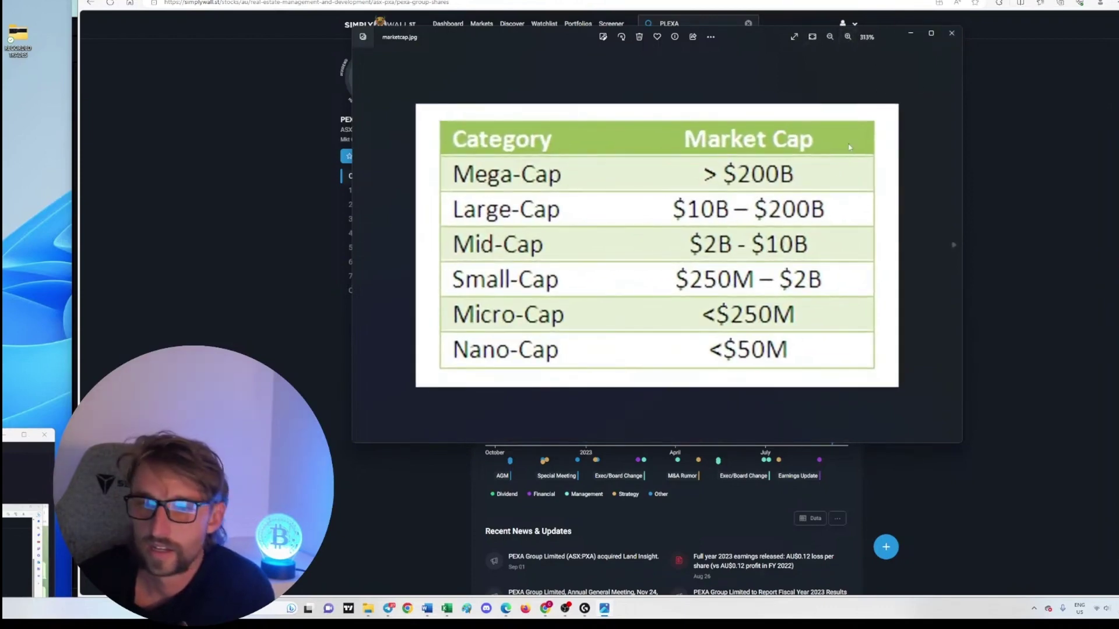
left_click(952, 33)
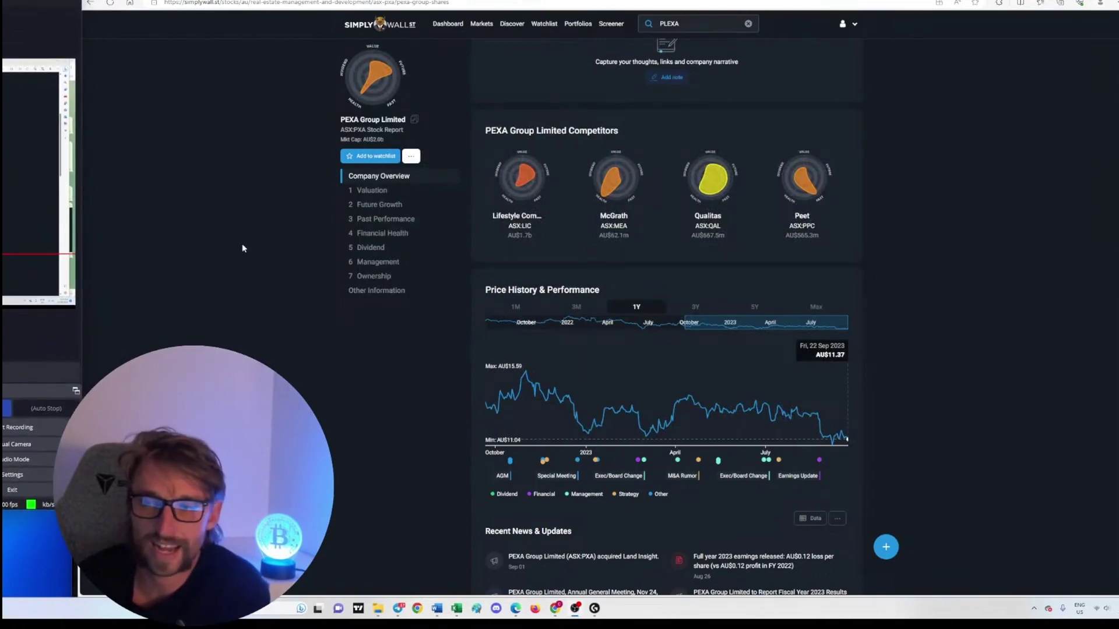
Review PEXA Group's recent news and shareholder returns, and its valuation through share price versus fair value and analyst price targets
scroll(333, 312, "down", 15)
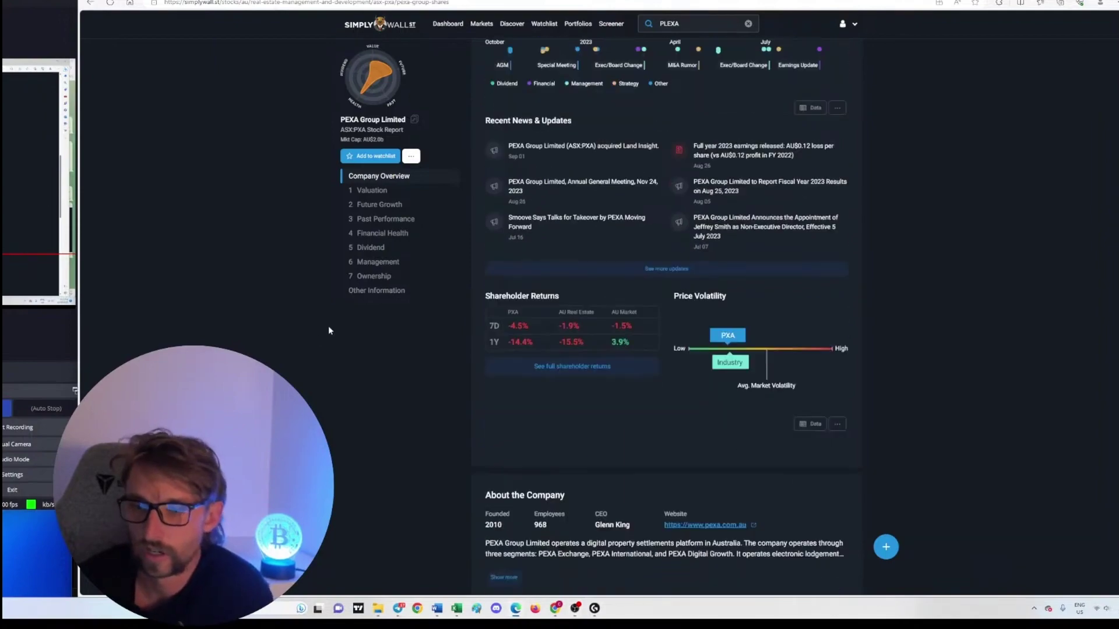
scroll(841, 344, "down", 15)
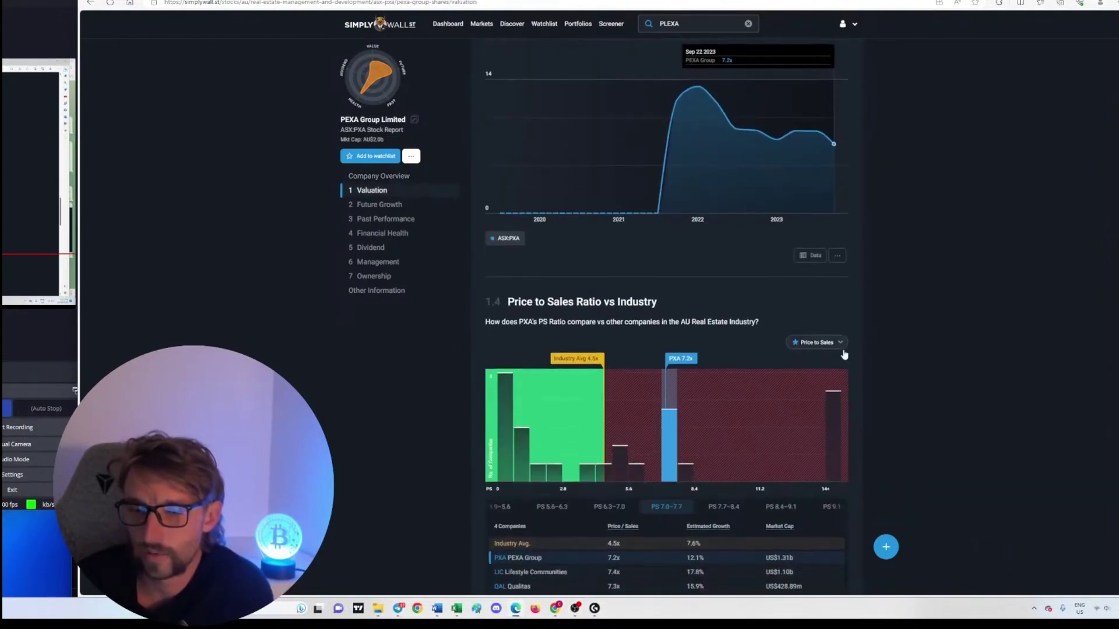
scroll(927, 343, "down", 10)
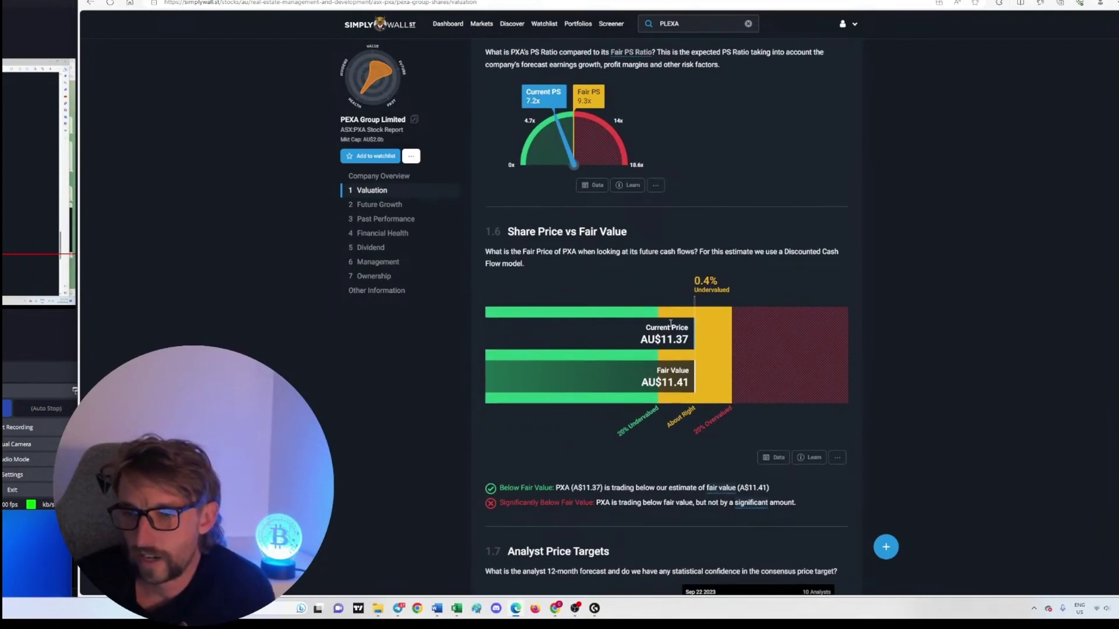
scroll(939, 344, "down", 4)
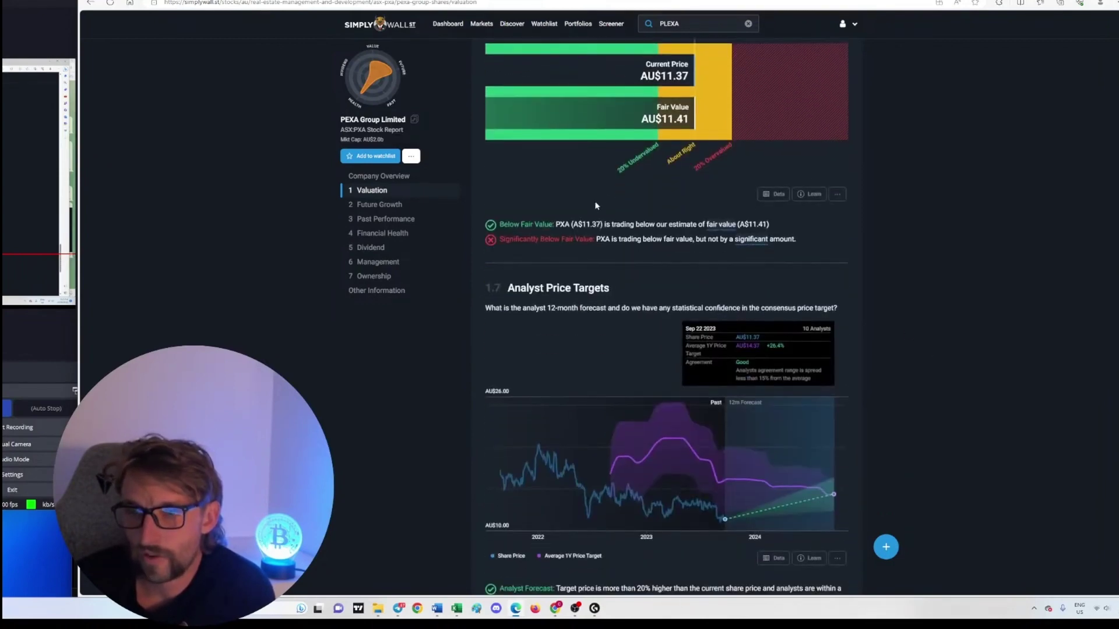
scroll(647, 175, "up", 1)
scroll(650, 210, "down", 2)
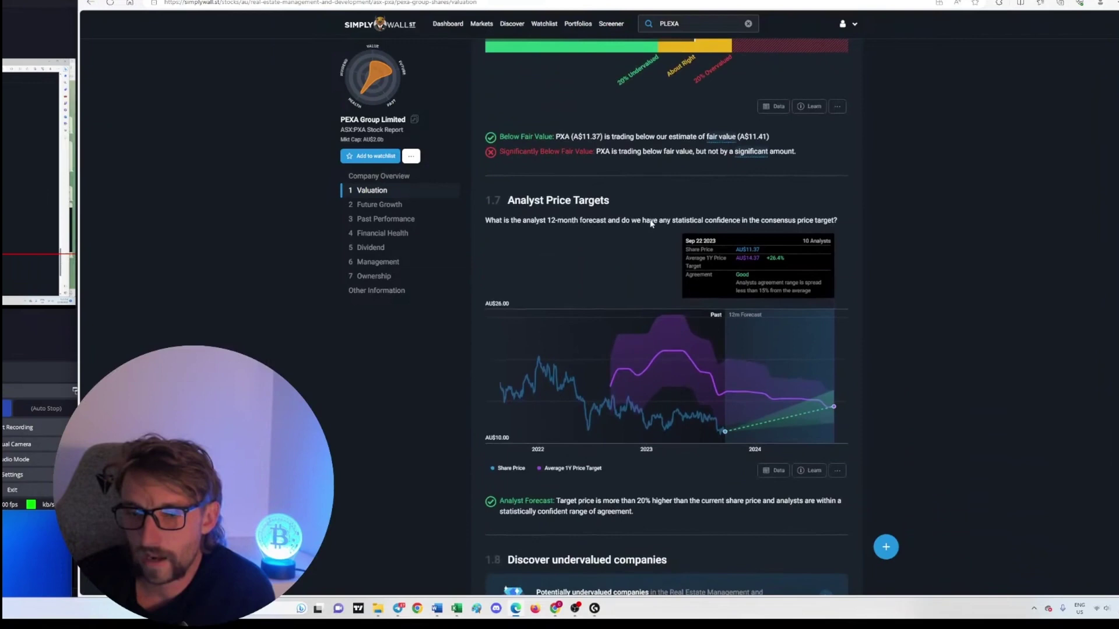
scroll(939, 307, "down", 6)
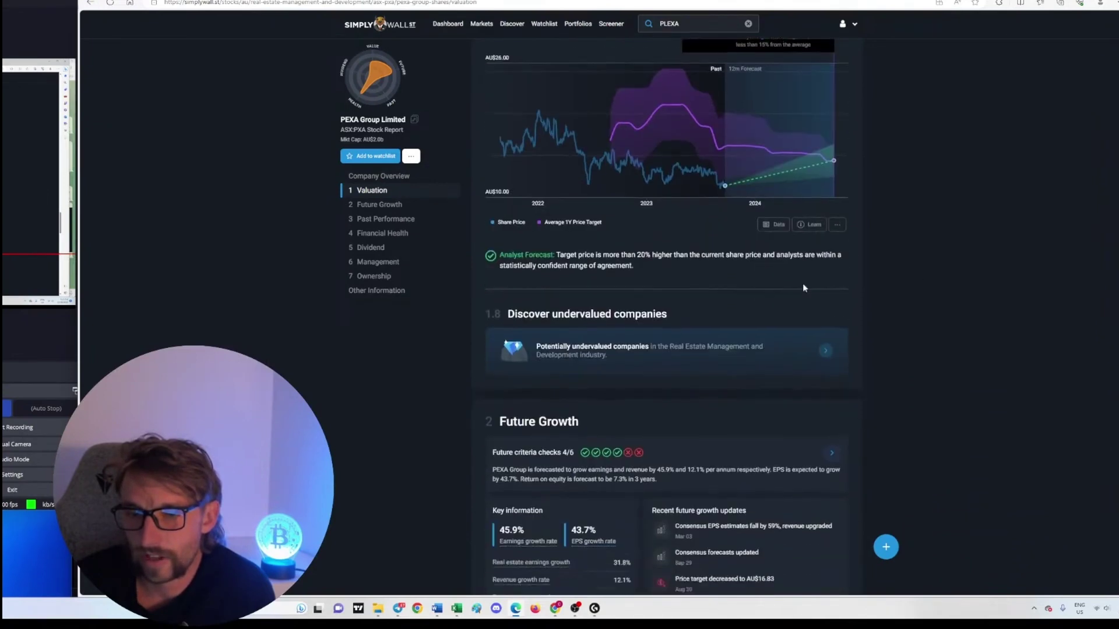
Add Free Cash Flow to the Earnings and Revenue Growth Forecasts chart, and review the earnings per share and future return on equity forecasts
scroll(870, 285, "down", 4)
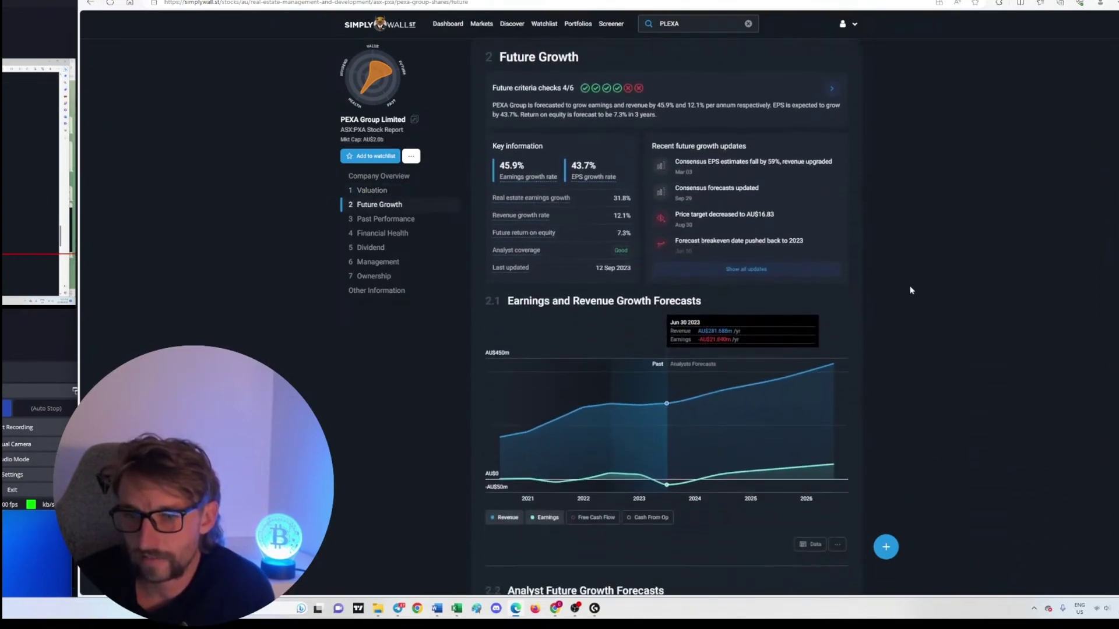
left_click(592, 513)
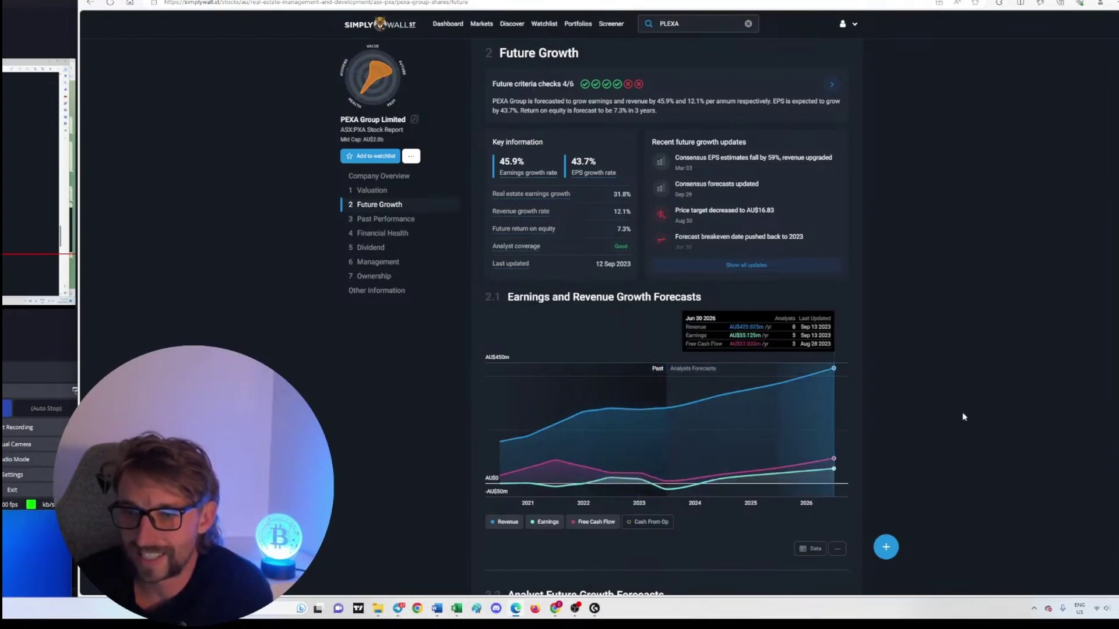
scroll(973, 407, "down", 4)
scroll(985, 400, "down", 5)
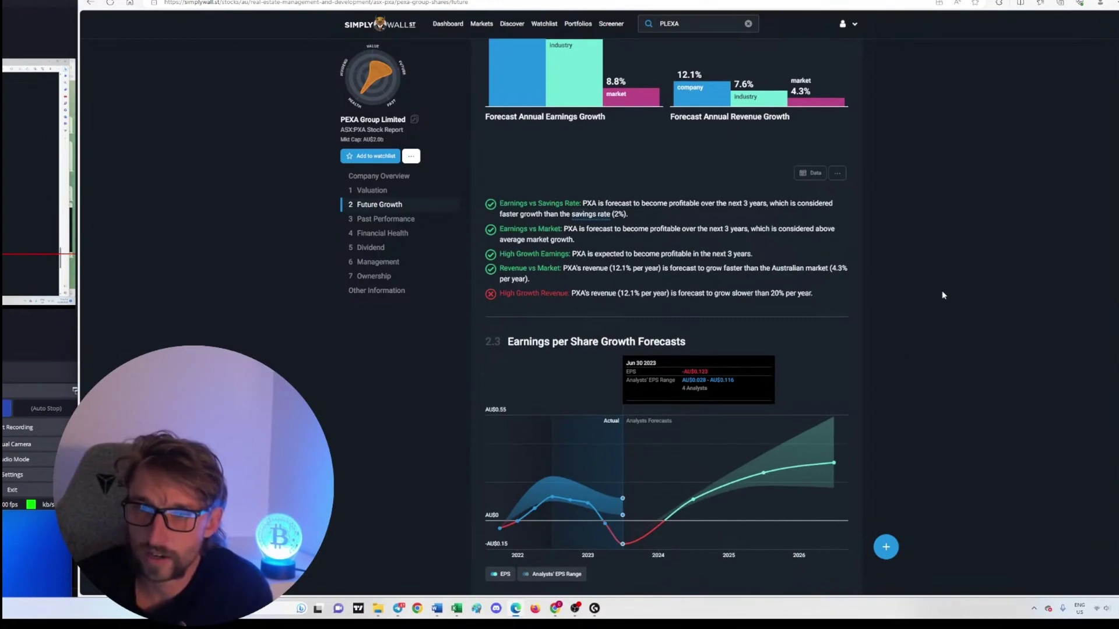
scroll(879, 302, "down", 2)
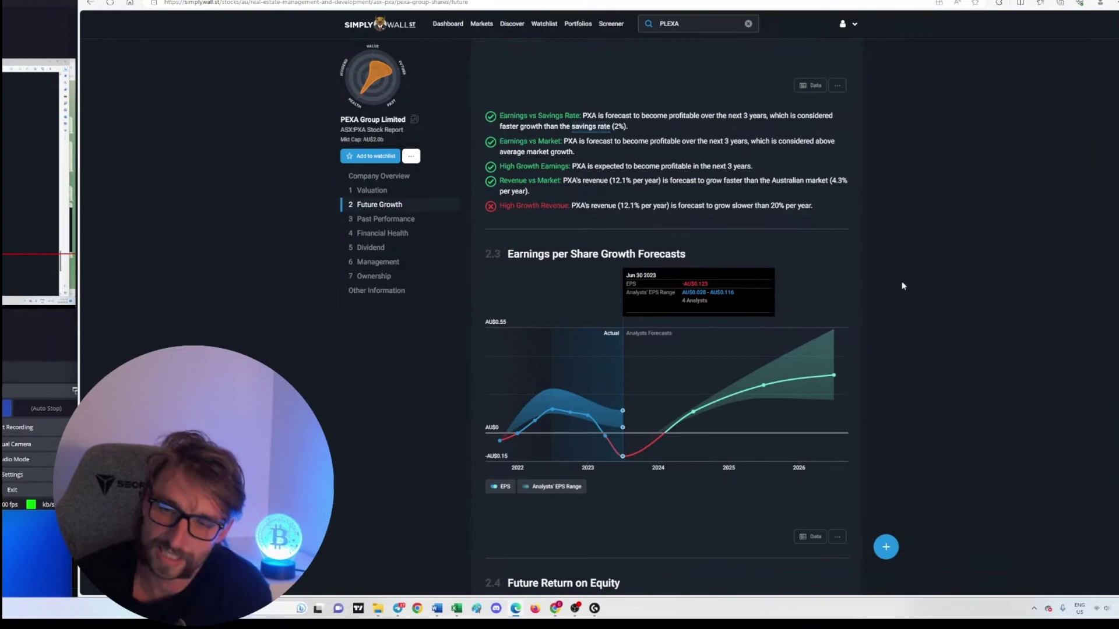
scroll(903, 286, "down", 7)
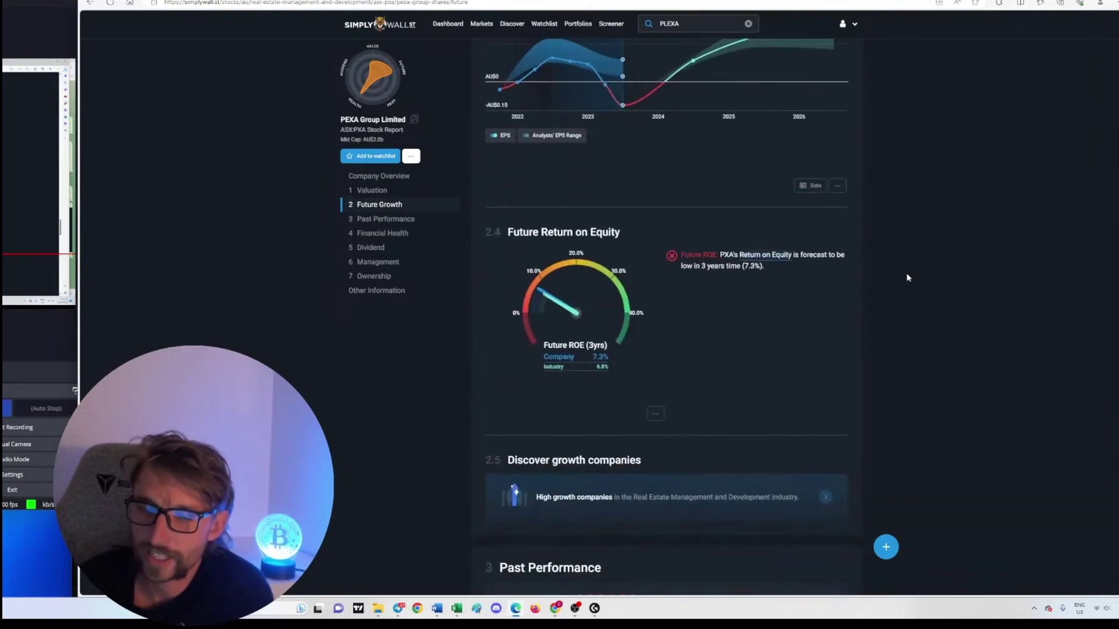
mouse_move(596, 227)
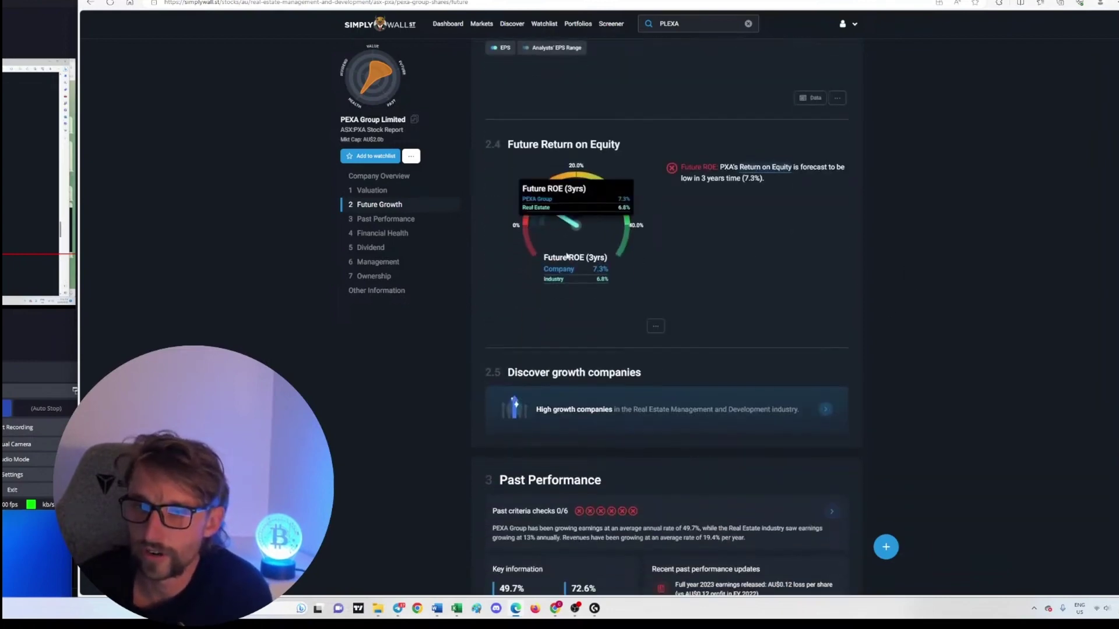
Review the Revenue & Expenses Breakdown and add Free Cash Flow to the Earnings and Revenue History chart
scroll(693, 228, "down", 9)
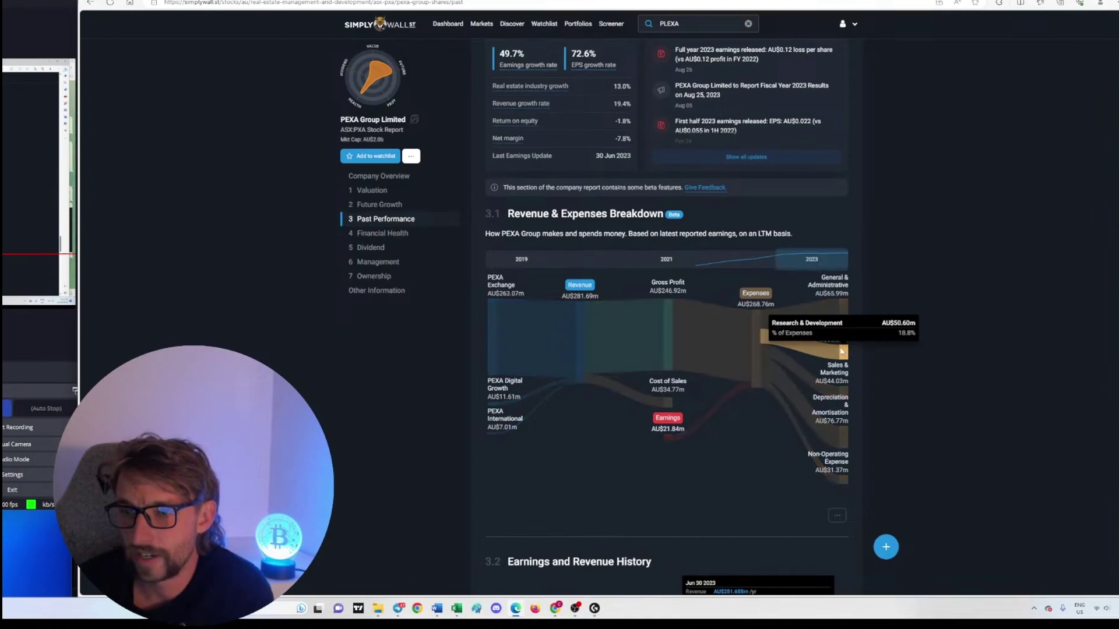
scroll(949, 280, "down", 3)
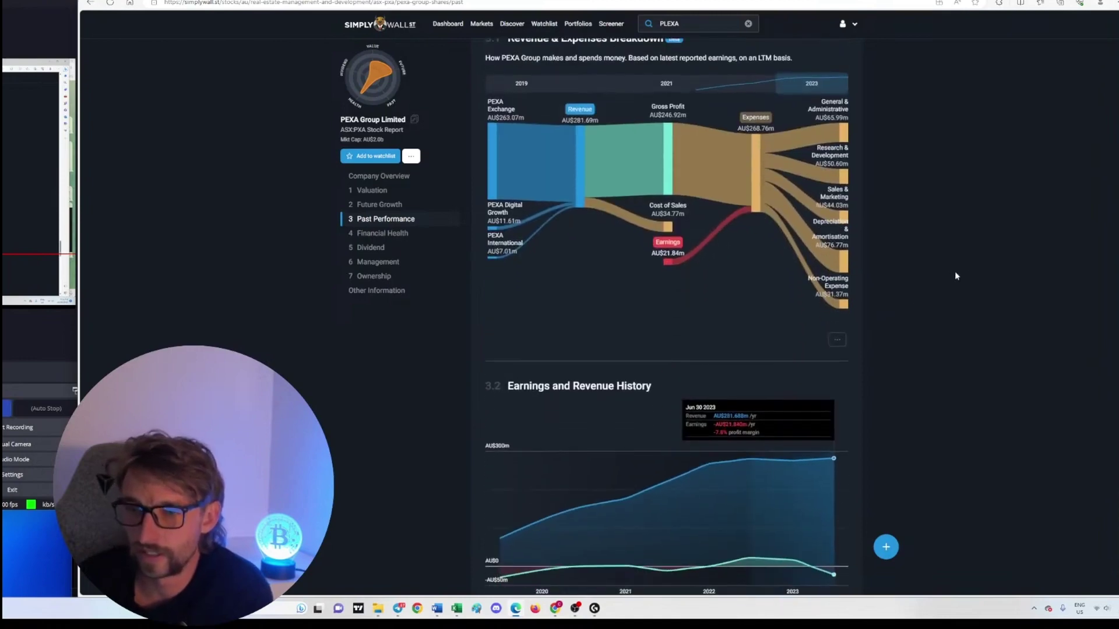
scroll(956, 274, "down", 3)
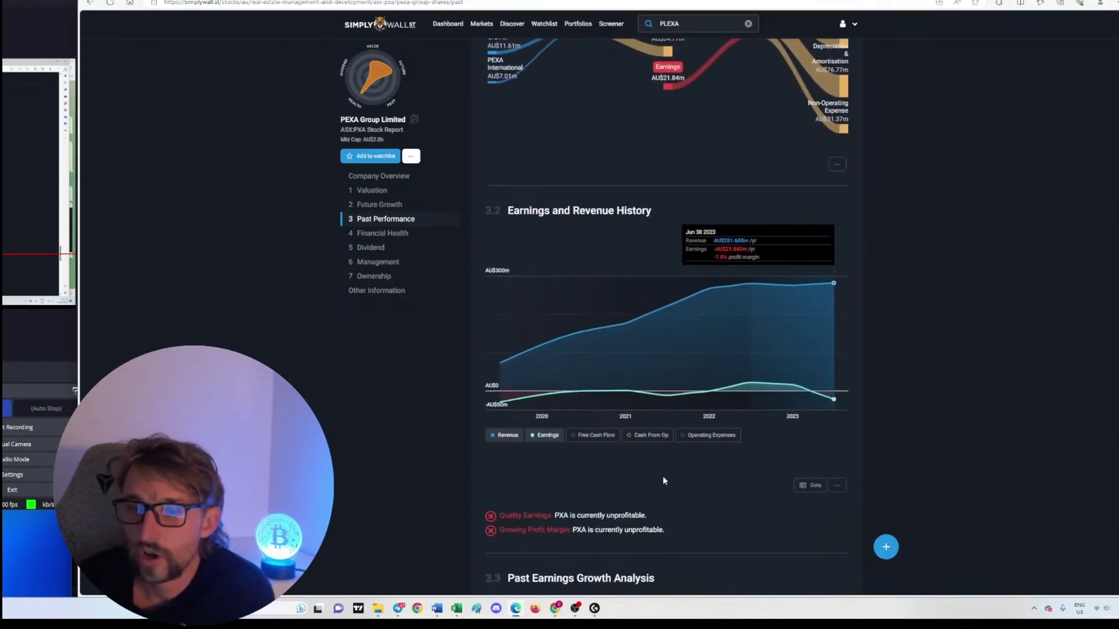
left_click(595, 435)
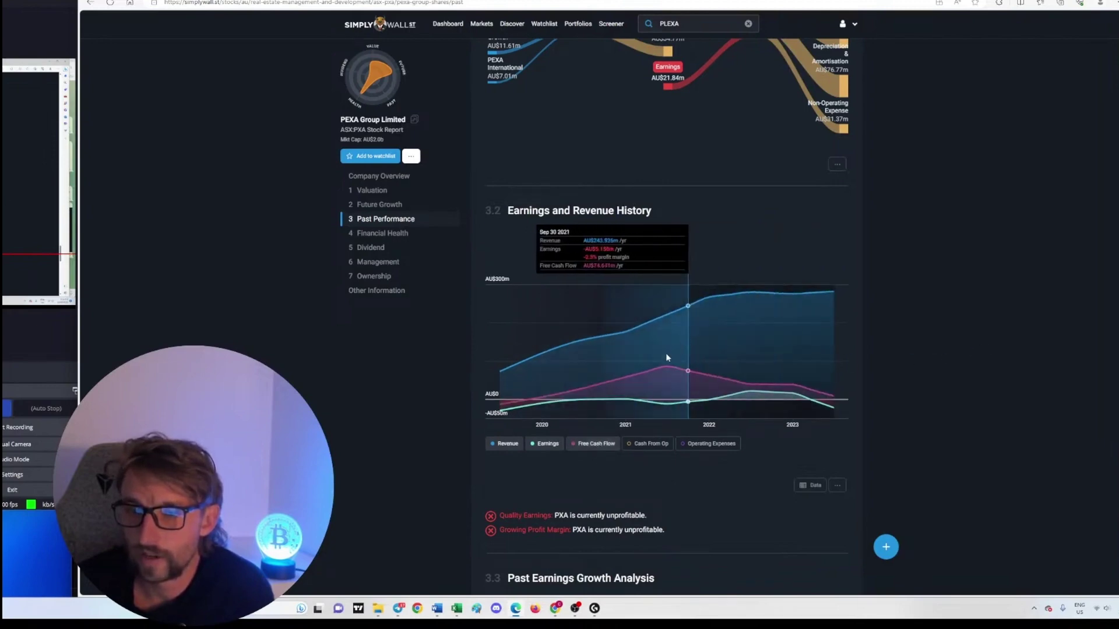
Show Cash From Op and Operating Expenses on the Earnings and Revenue History chart for comparison, and hide both series again
left_click(648, 443)
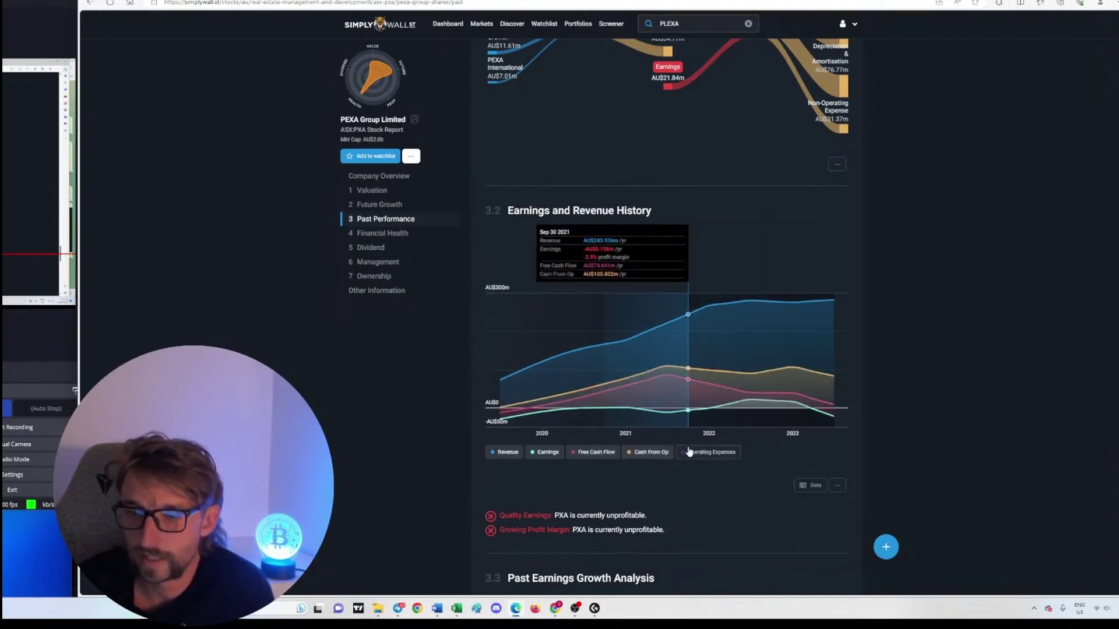
left_click(706, 444)
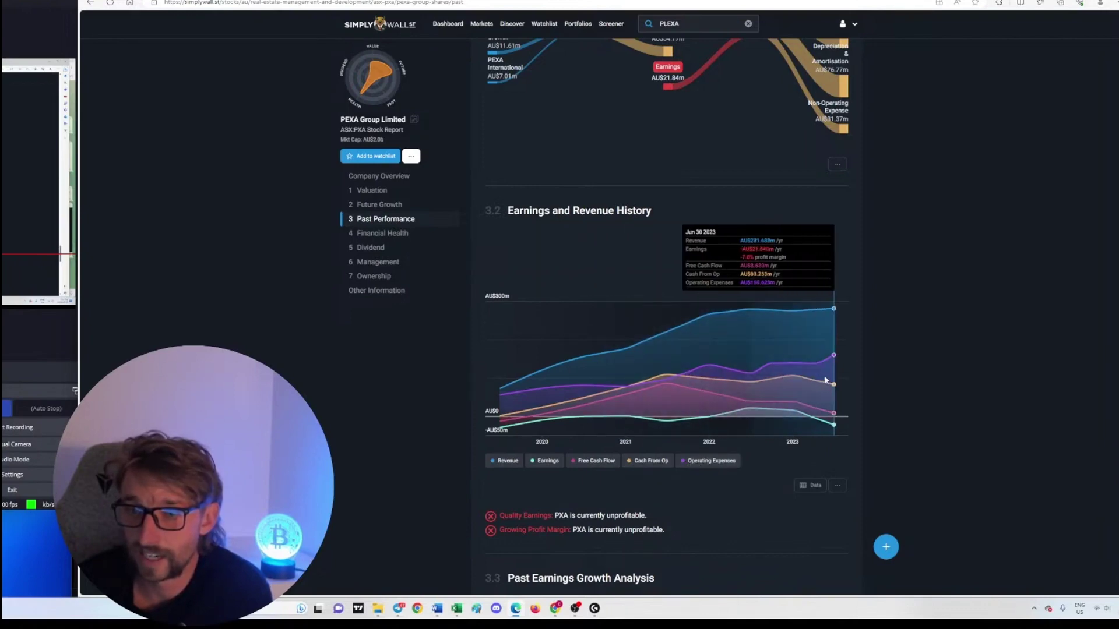
left_click(727, 460)
left_click(648, 453)
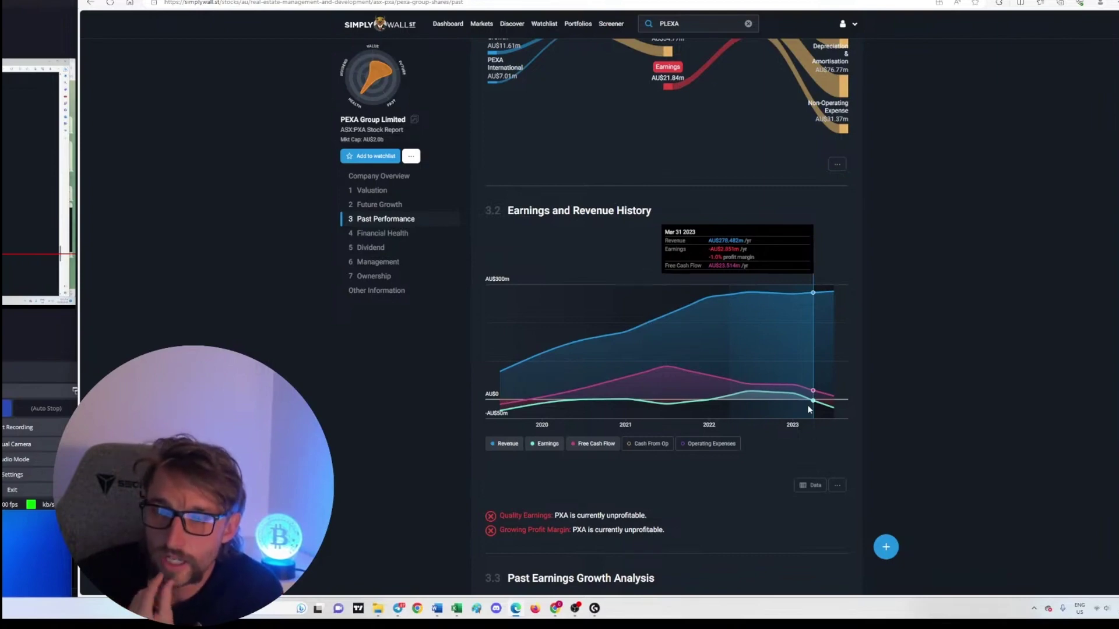
Review the past earnings, return ratios and financial position, and add Cash And Equivalents to the Debt to Equity History chart
scroll(908, 344, "down", 7)
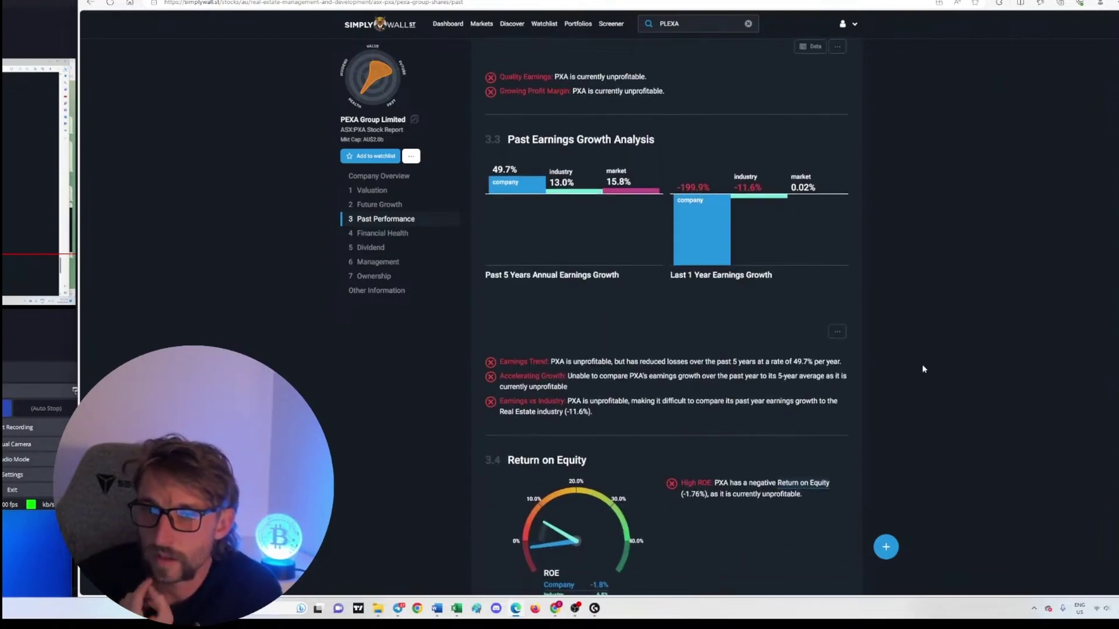
scroll(922, 367, "down", 8)
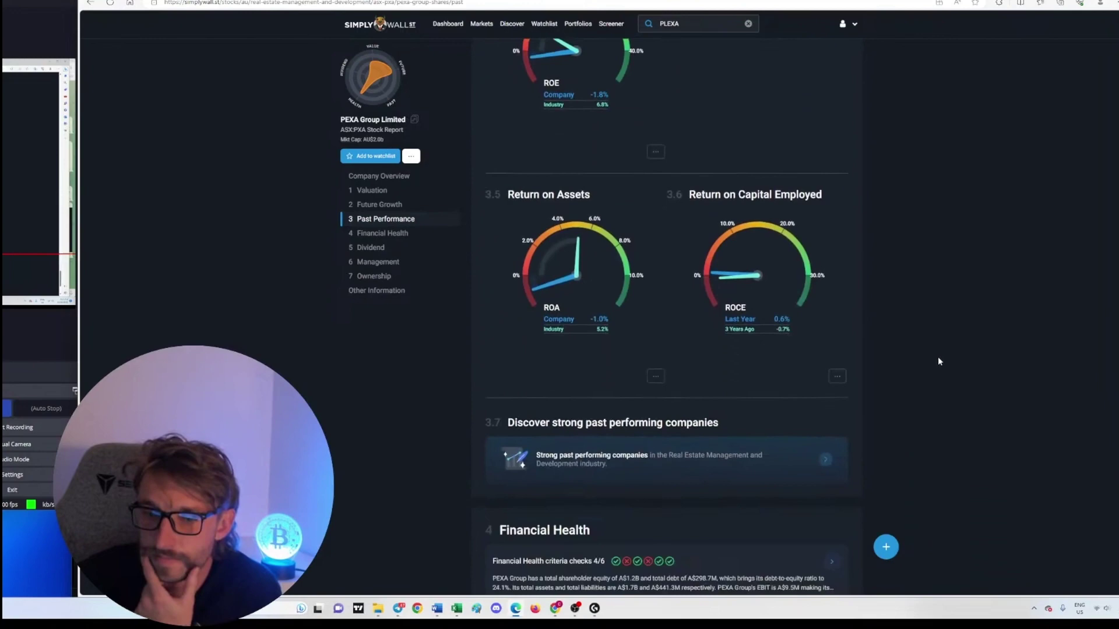
scroll(939, 362, "down", 6)
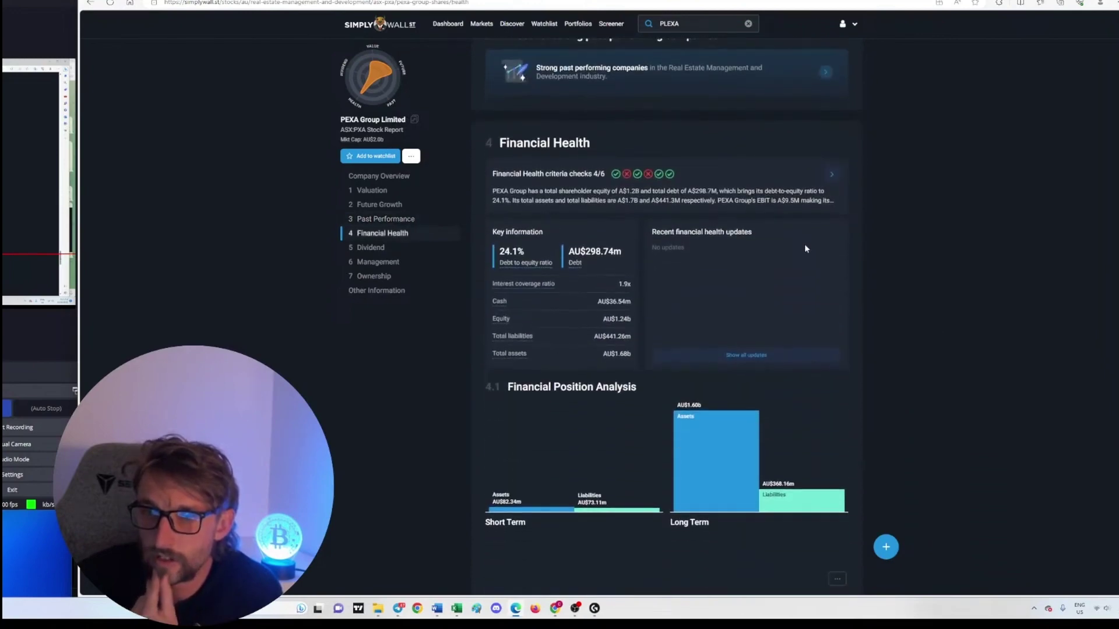
scroll(1085, 325, "down", 7)
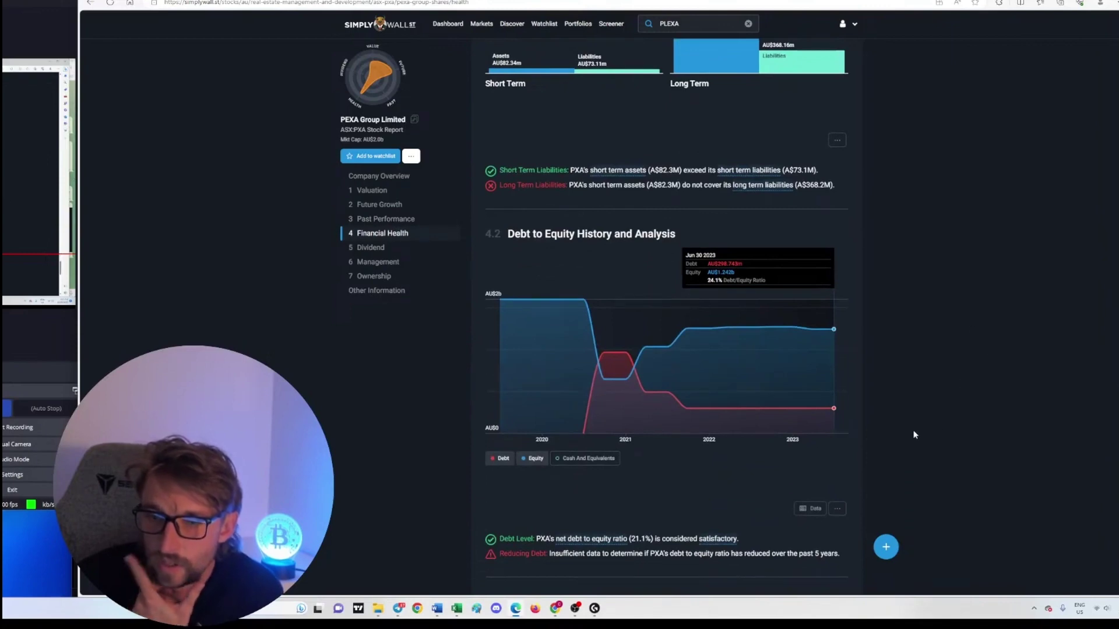
left_click(576, 461)
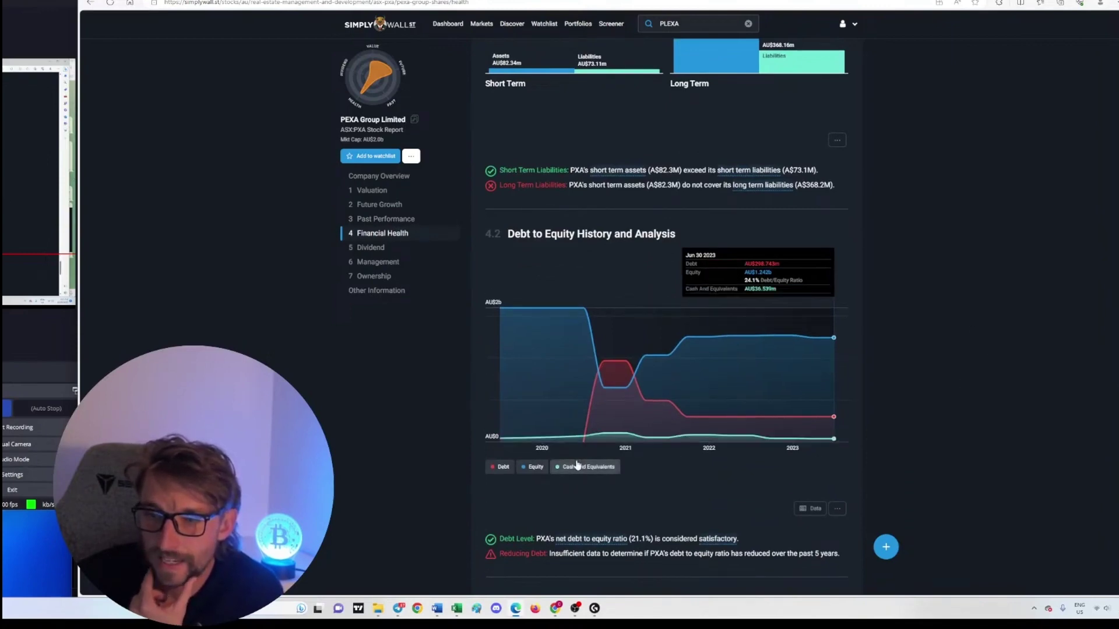
Hide Cash And Equivalents on the Debt to Equity History chart, and review the debt level, balance sheet and cash runway analysis
left_click(577, 466)
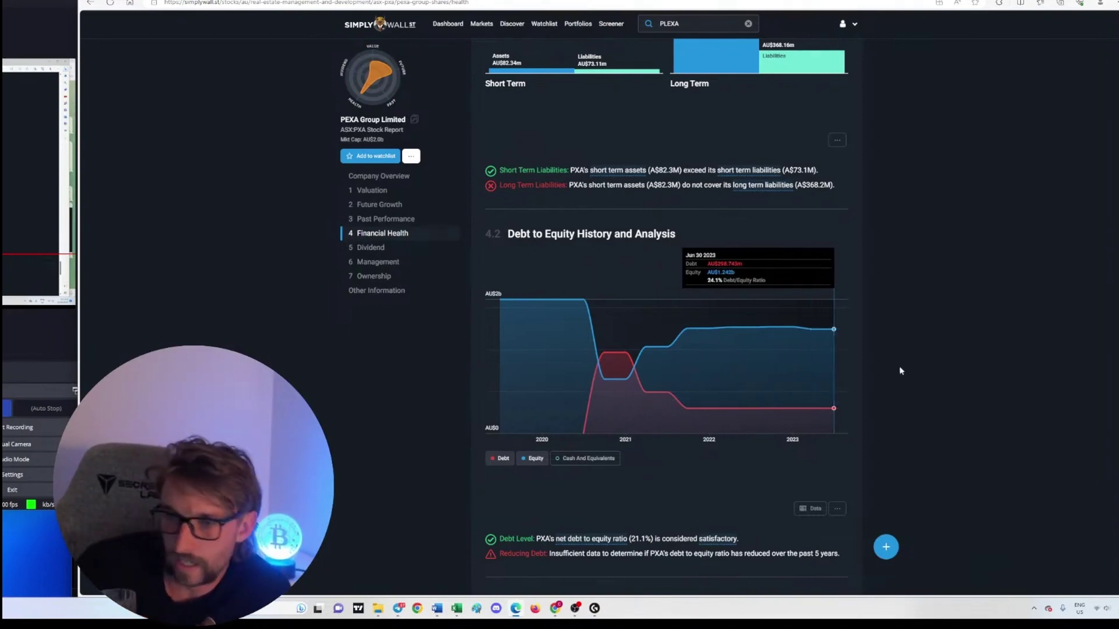
scroll(900, 366, "down", 3)
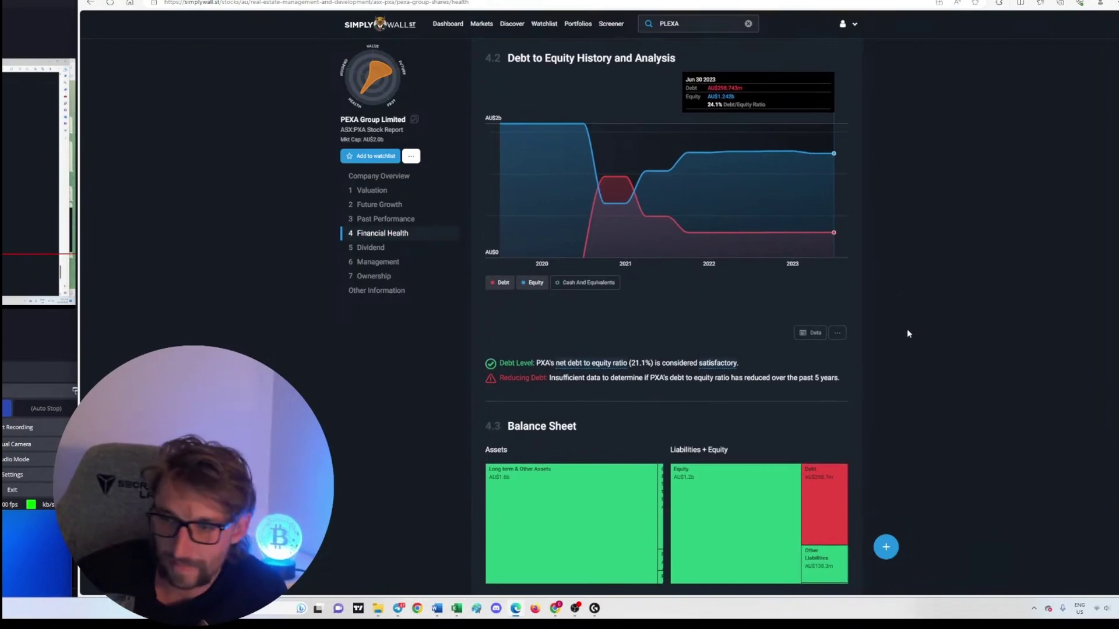
scroll(994, 338, "down", 8)
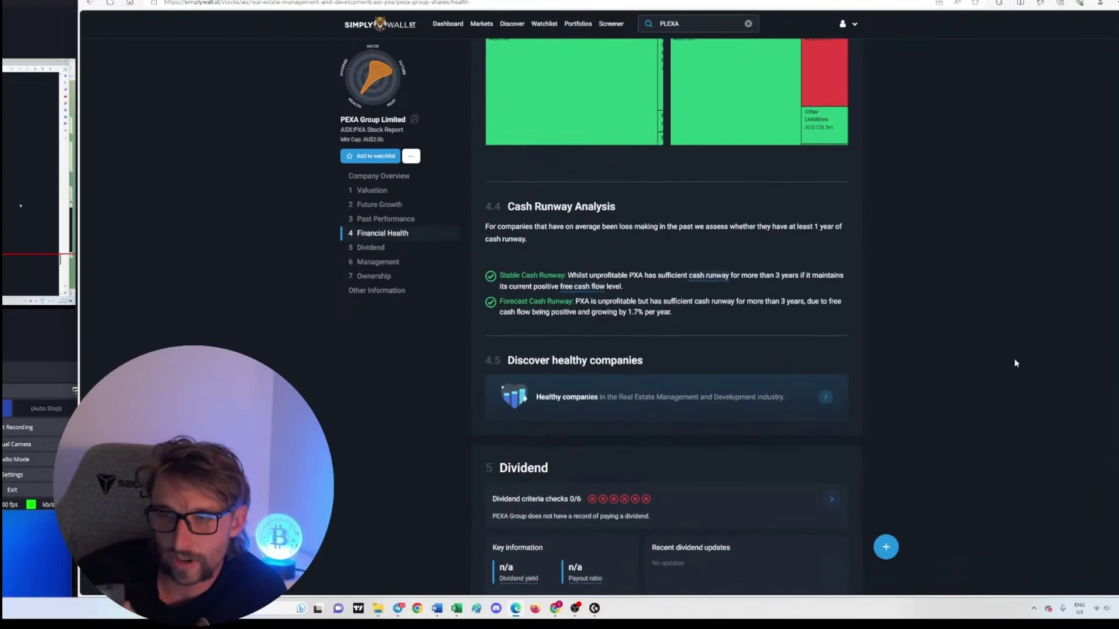
scroll(1014, 358, "up", 5)
scroll(1012, 361, "up", 4)
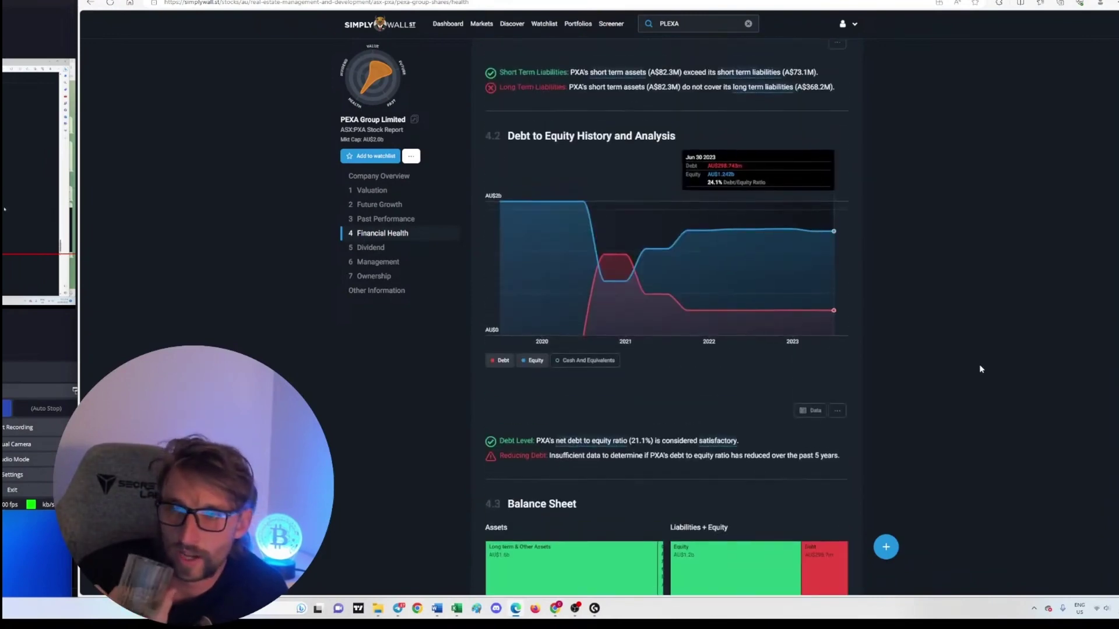
scroll(927, 320, "down", 6)
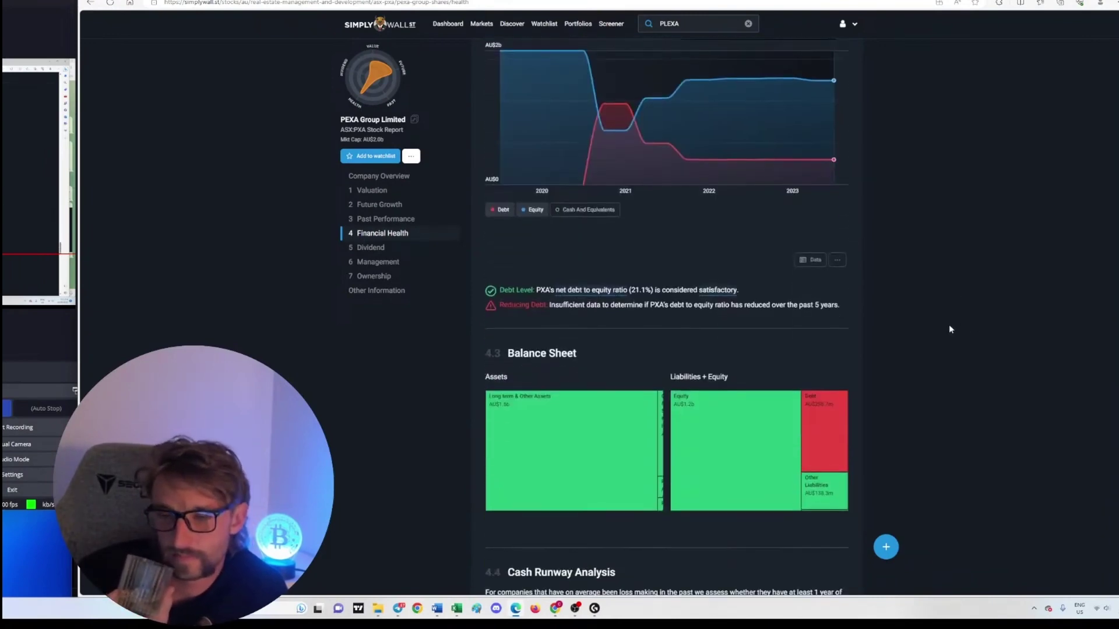
Review the Dividend section, covering the forecast payment growth and the dividend yield compared with the market
scroll(928, 320, "down", 8)
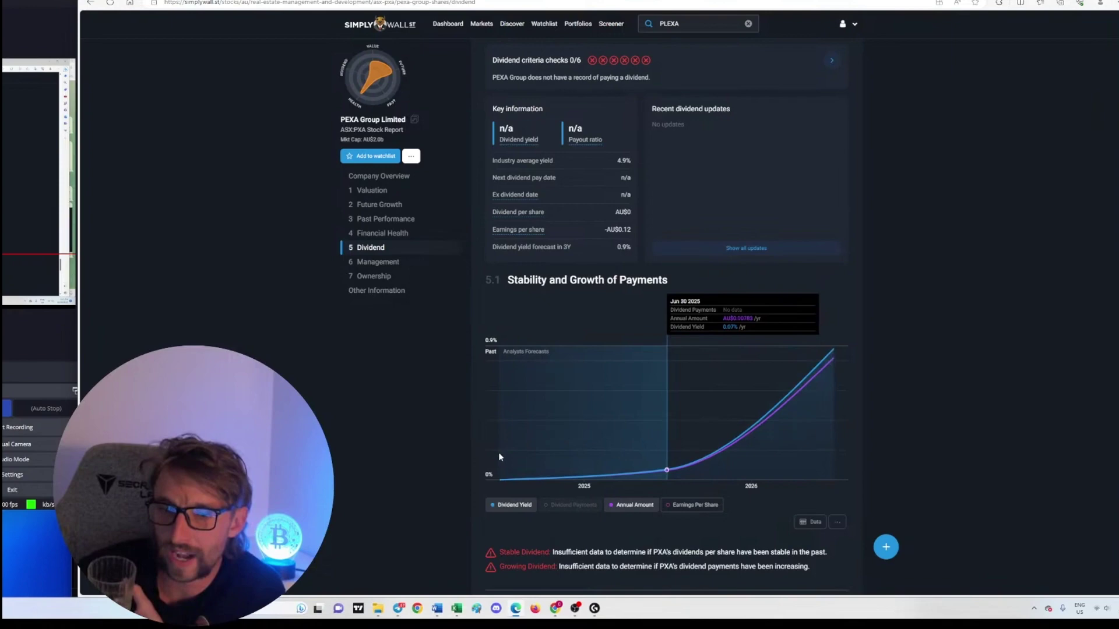
scroll(948, 407, "down", 1)
scroll(932, 417, "down", 5)
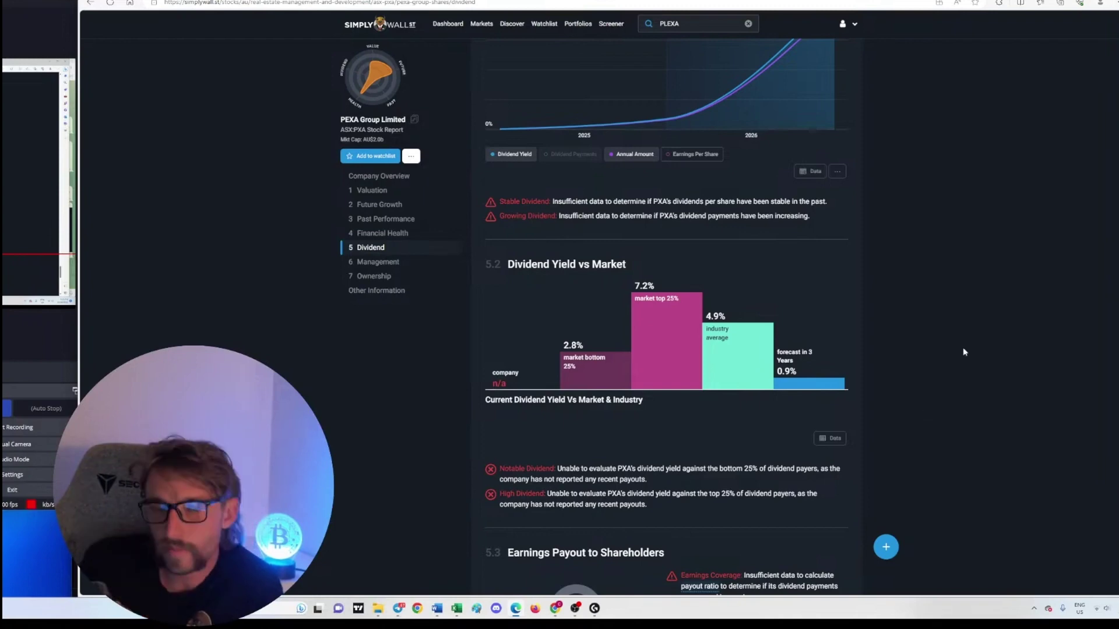
Review the Management section, covering CEO compensation, leadership team tenure and board members
scroll(985, 314, "down", 15)
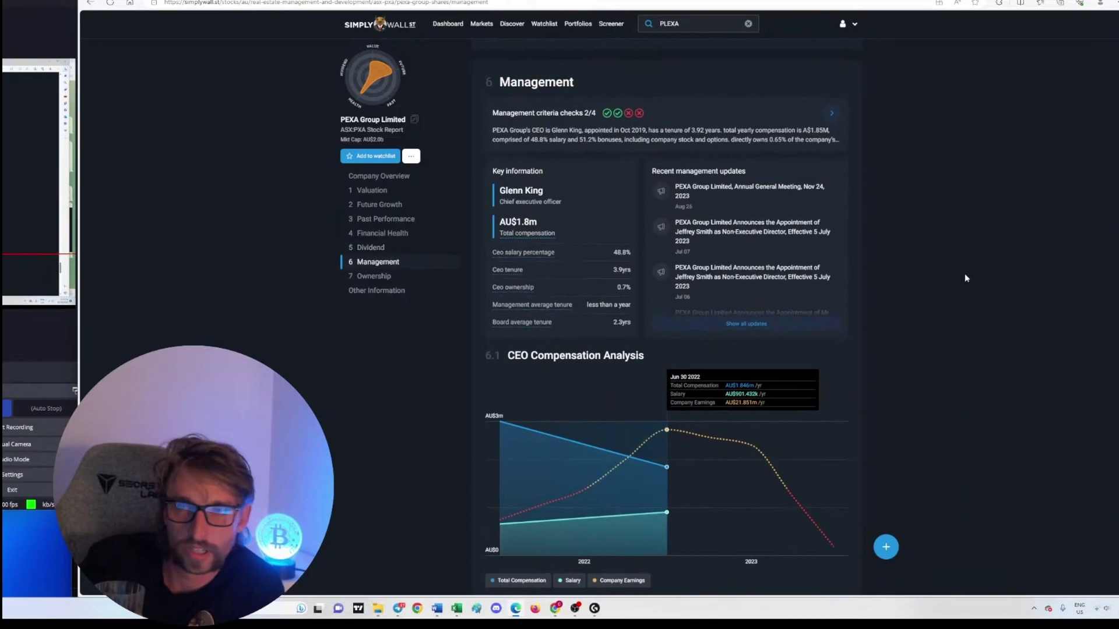
scroll(946, 288, "down", 2)
scroll(885, 297, "down", 1)
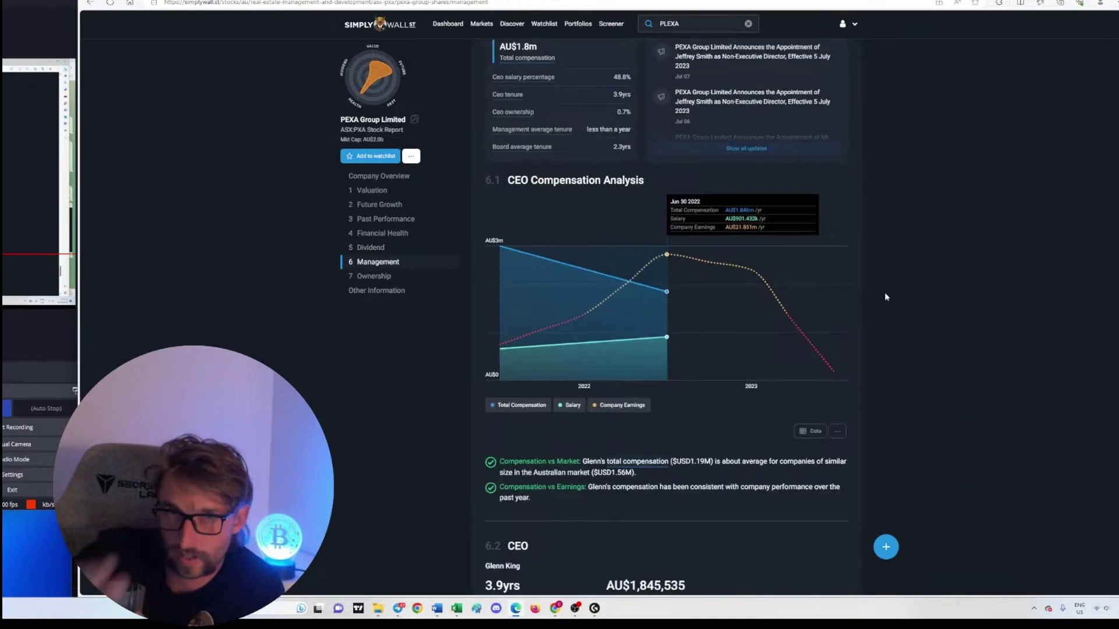
scroll(885, 297, "down", 5)
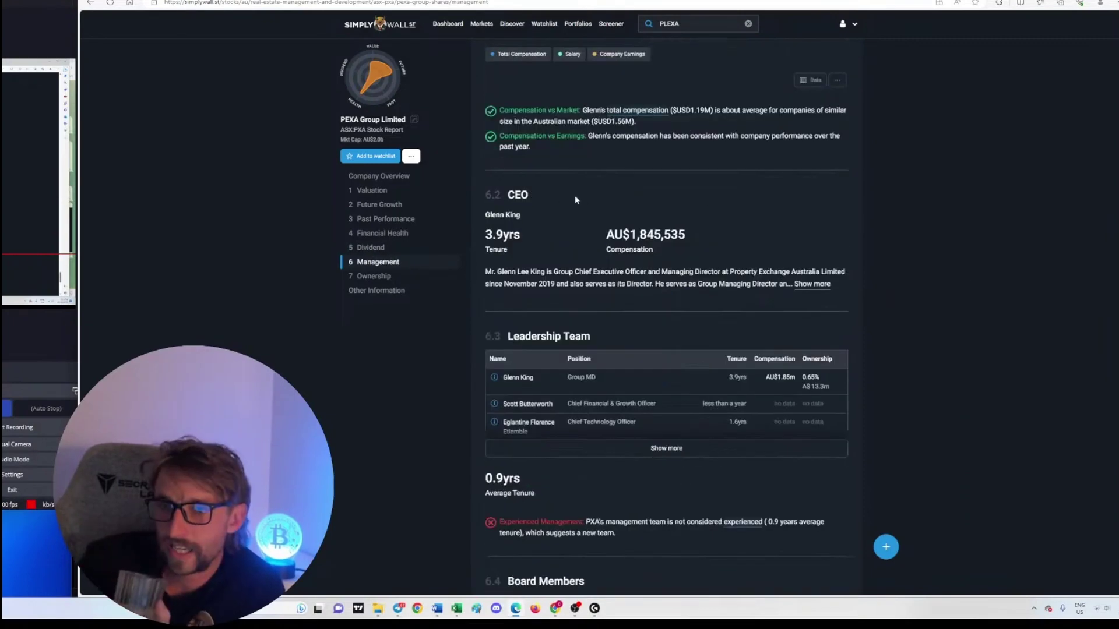
scroll(744, 219, "down", 3)
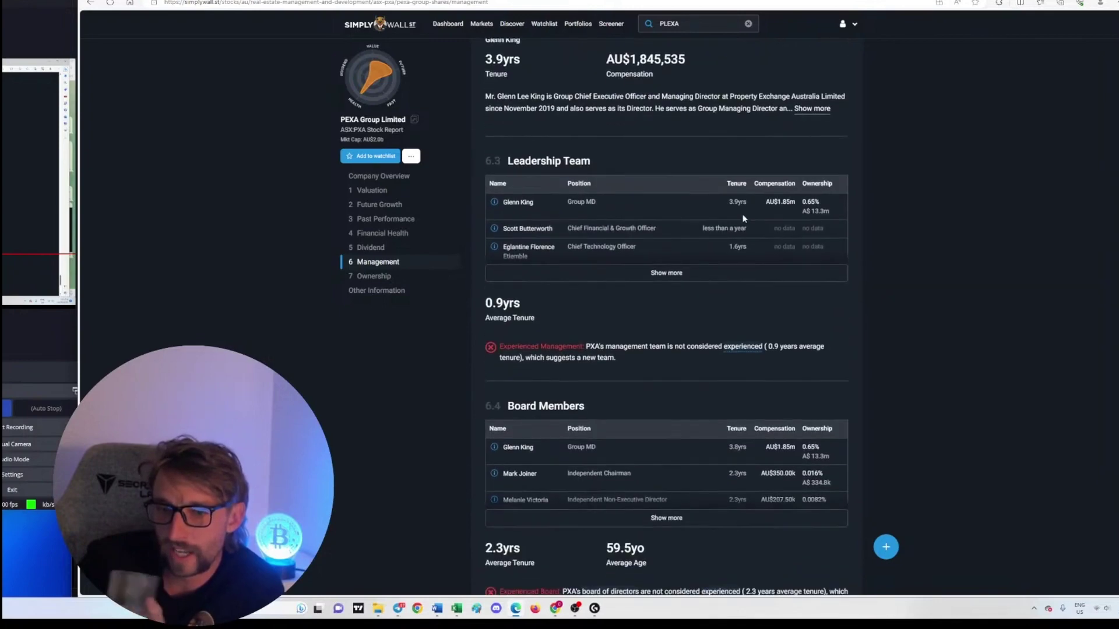
scroll(1019, 224, "up", 2)
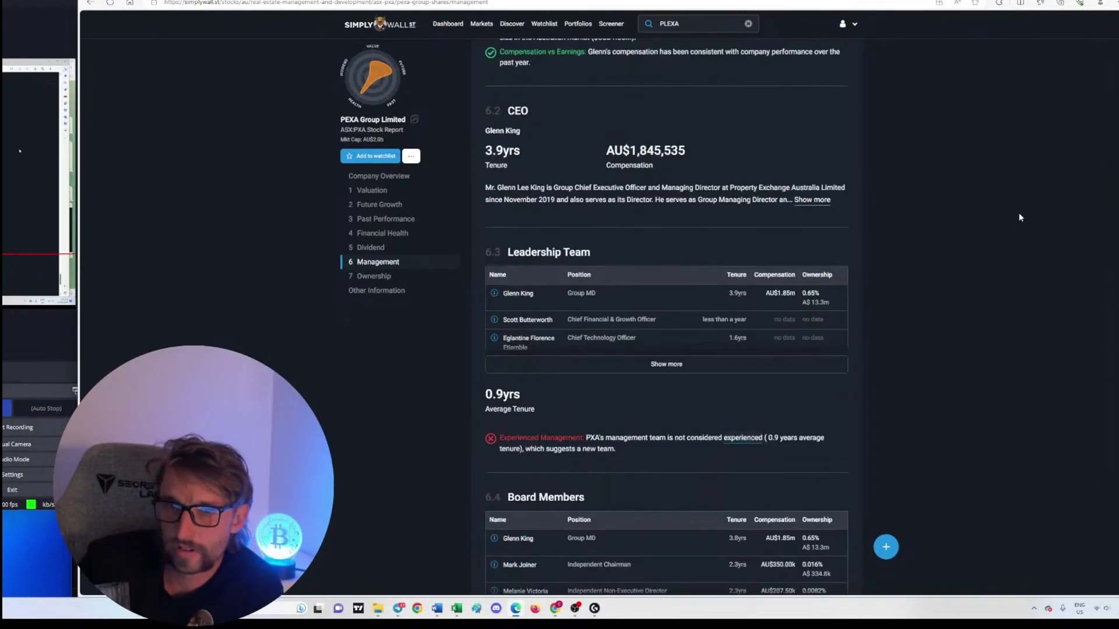
scroll(1020, 217, "down", 6)
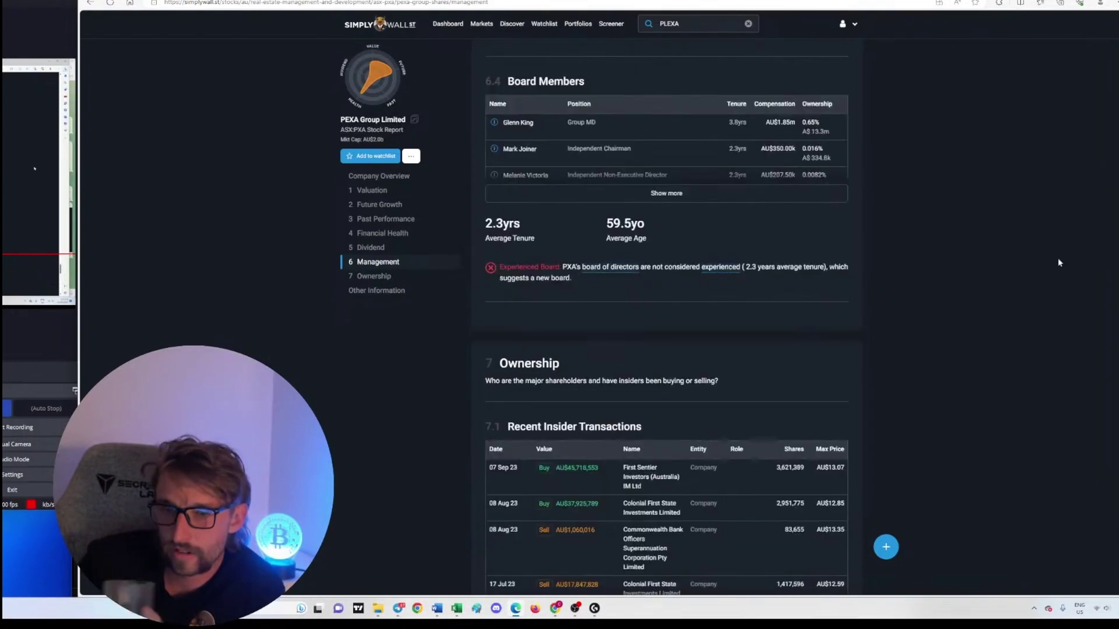
Examine the Recent Insider Transactions and the Insider Trading Volume chart in the Ownership section
scroll(1058, 263, "down", 5)
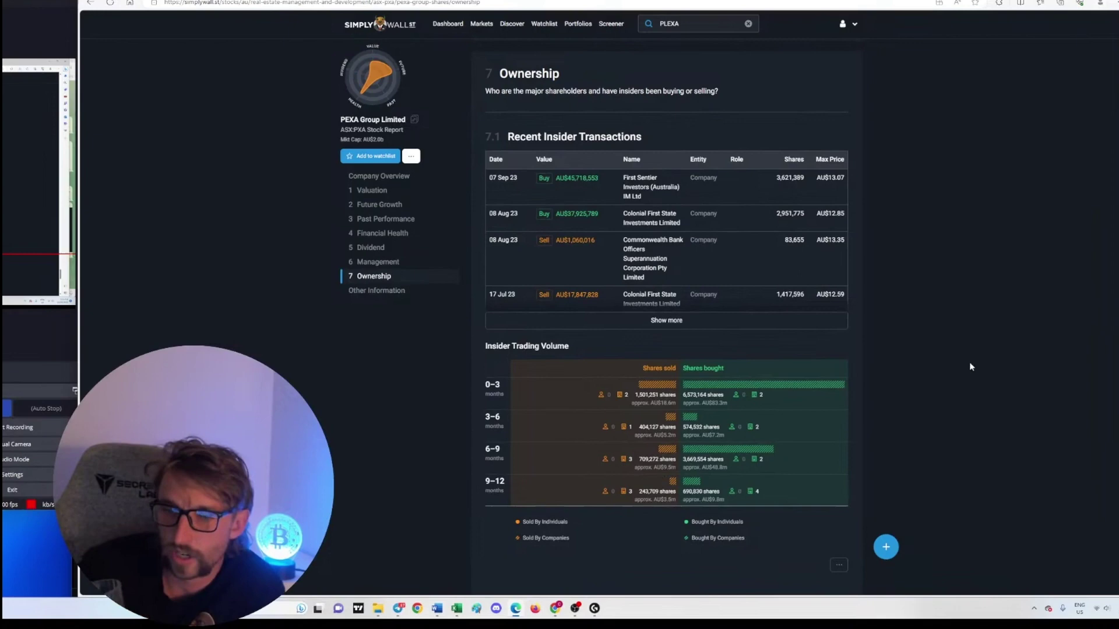
scroll(589, 388, "down", 1)
scroll(589, 387, "down", 2)
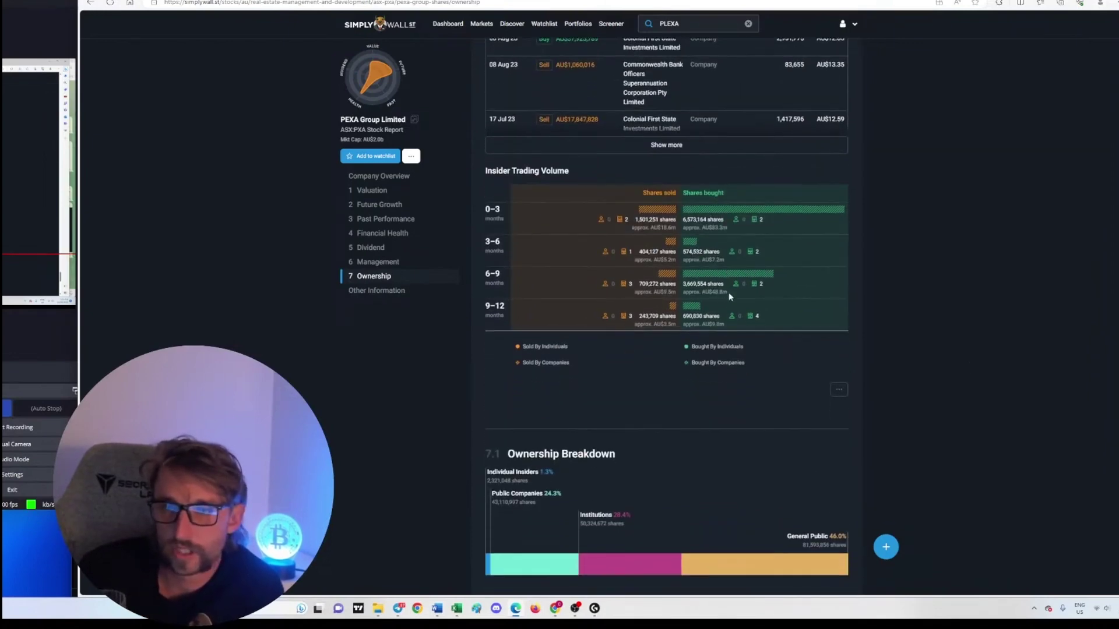
scroll(730, 303, "up", 3)
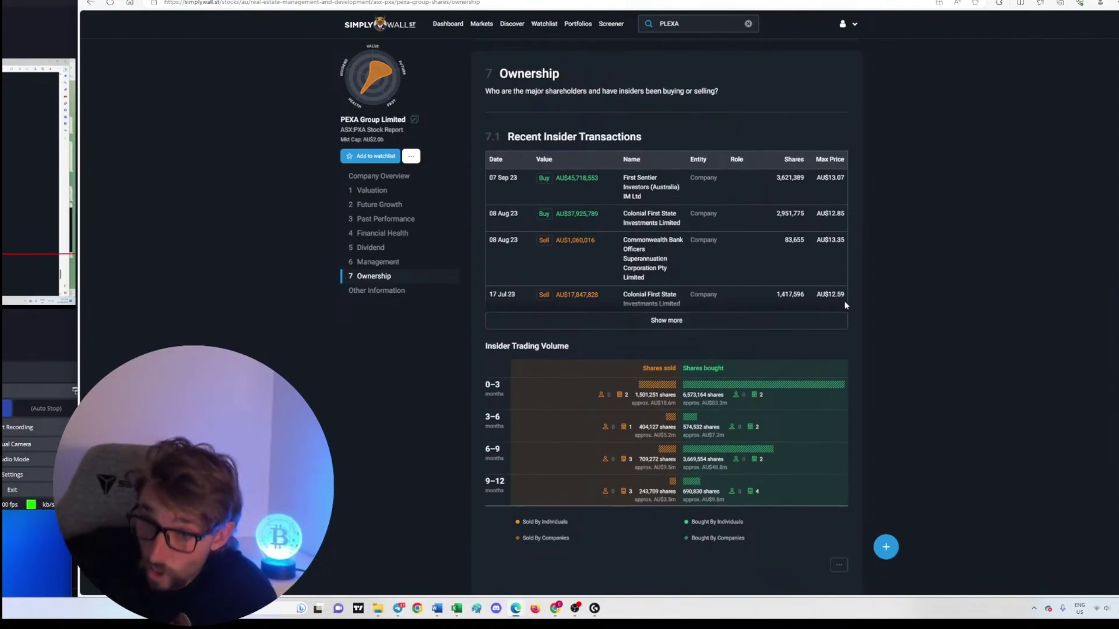
scroll(582, 181, "down", 1)
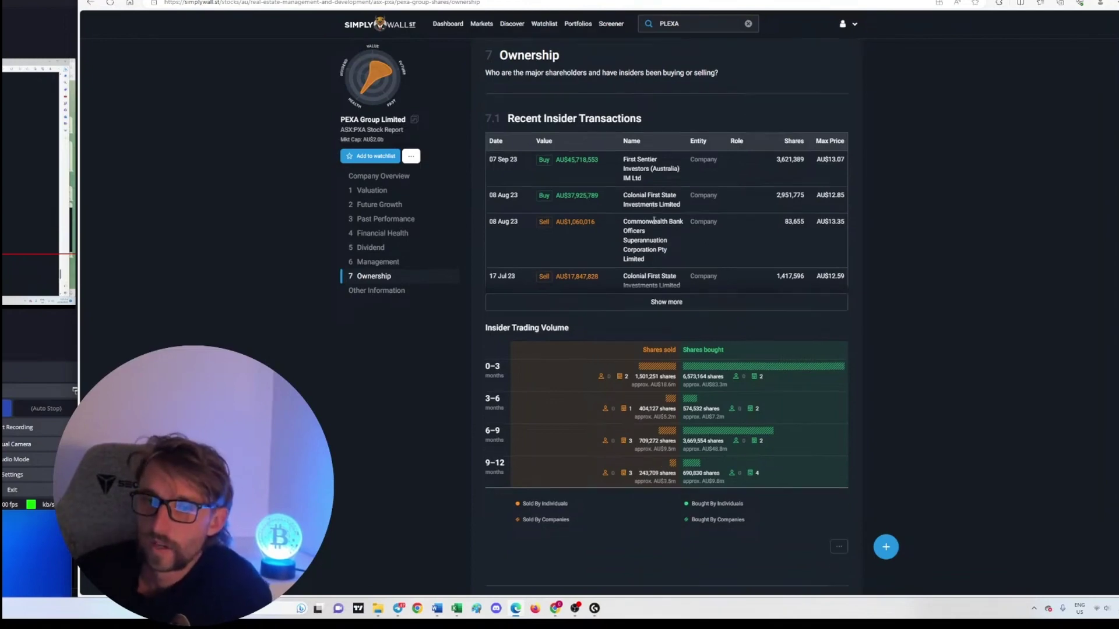
scroll(582, 181, "up", 1)
Expand the Recent Insider Transactions table and compare Commonwealth Bank Officers Superannuation's 29 Mar 23 purchase with its 08 Aug 23 sale price
left_click(676, 323)
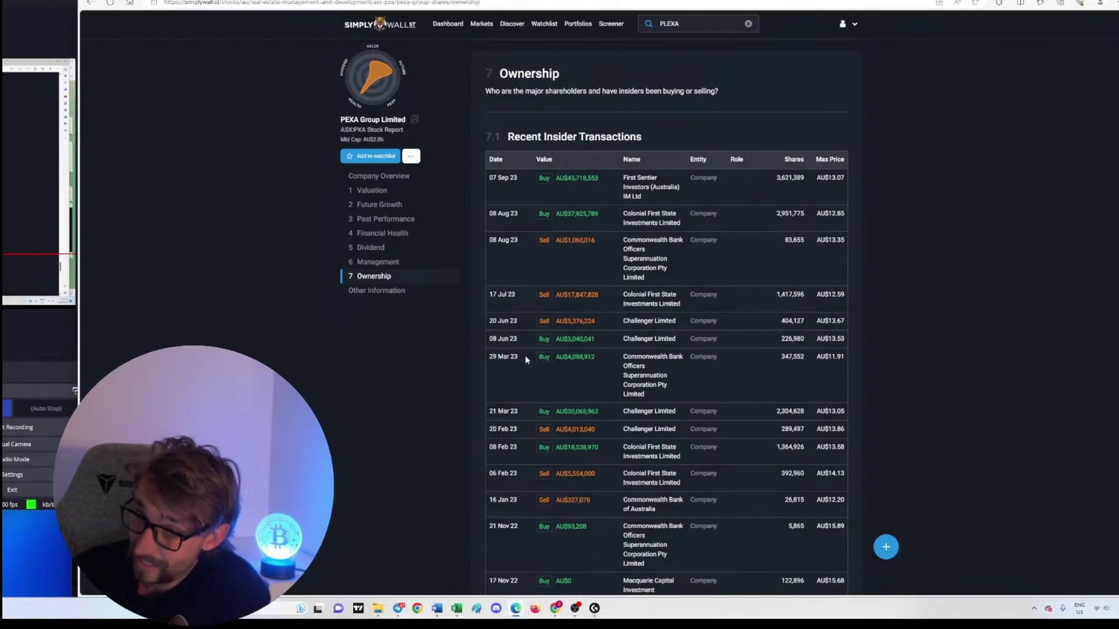
left_click_drag(559, 357, 662, 370)
left_click(662, 370)
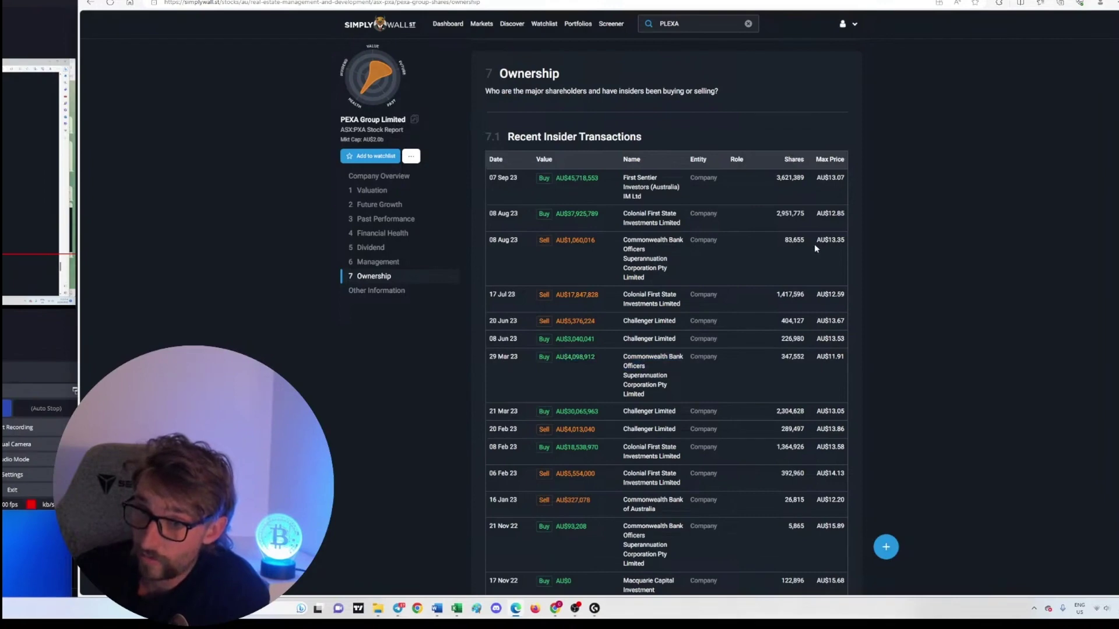
left_click_drag(815, 241, 841, 240)
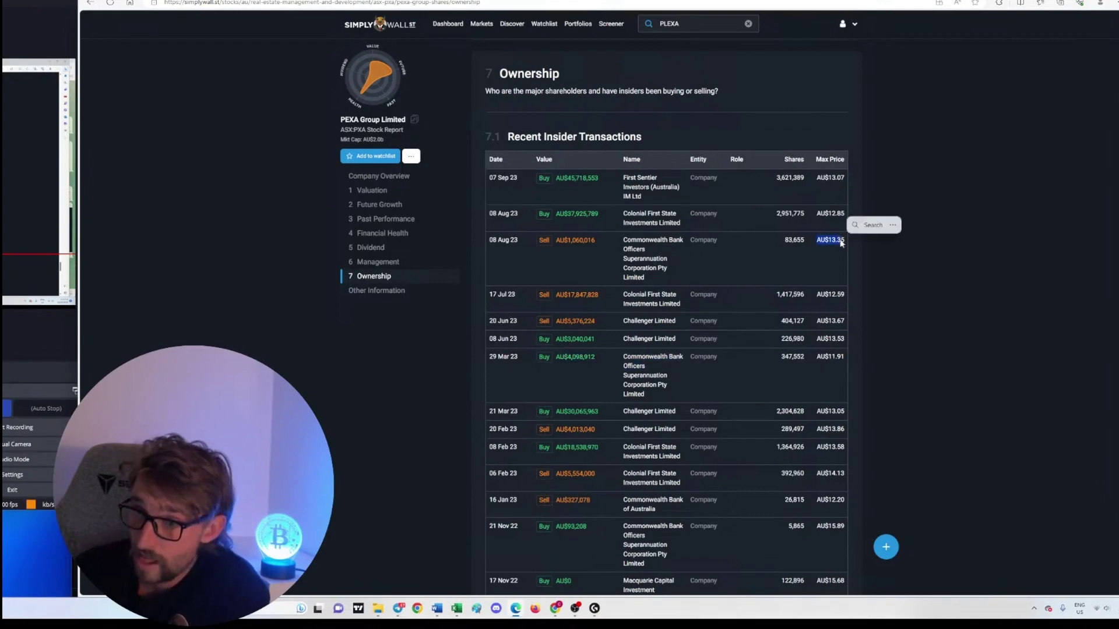
left_click(575, 367)
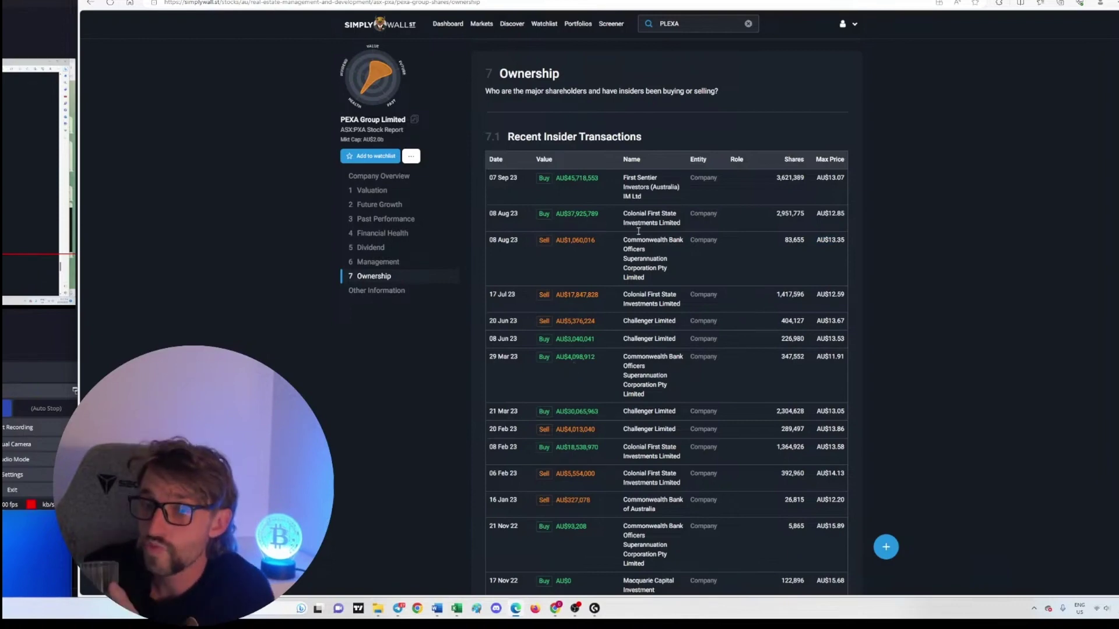
Check the older insider transactions and compare the shares bought and sold over the 0–3 months period in Insider Trading Volume
scroll(948, 344, "down", 5)
scroll(953, 327, "down", 6)
scroll(957, 315, "down", 4)
scroll(955, 319, "up", 5)
mouse_move(722, 295)
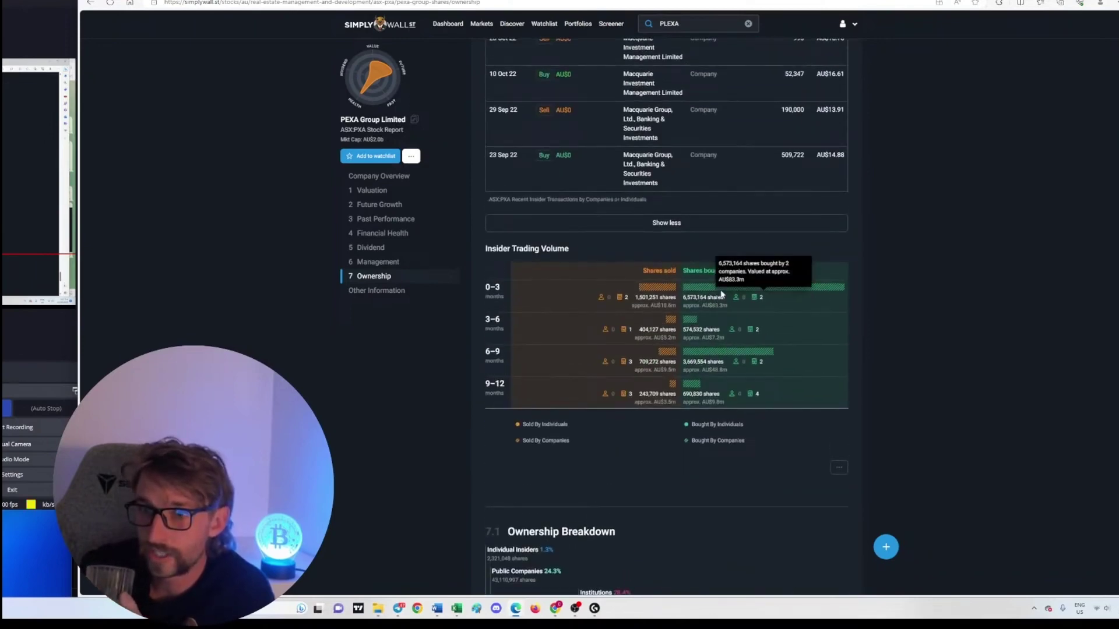
mouse_move(621, 299)
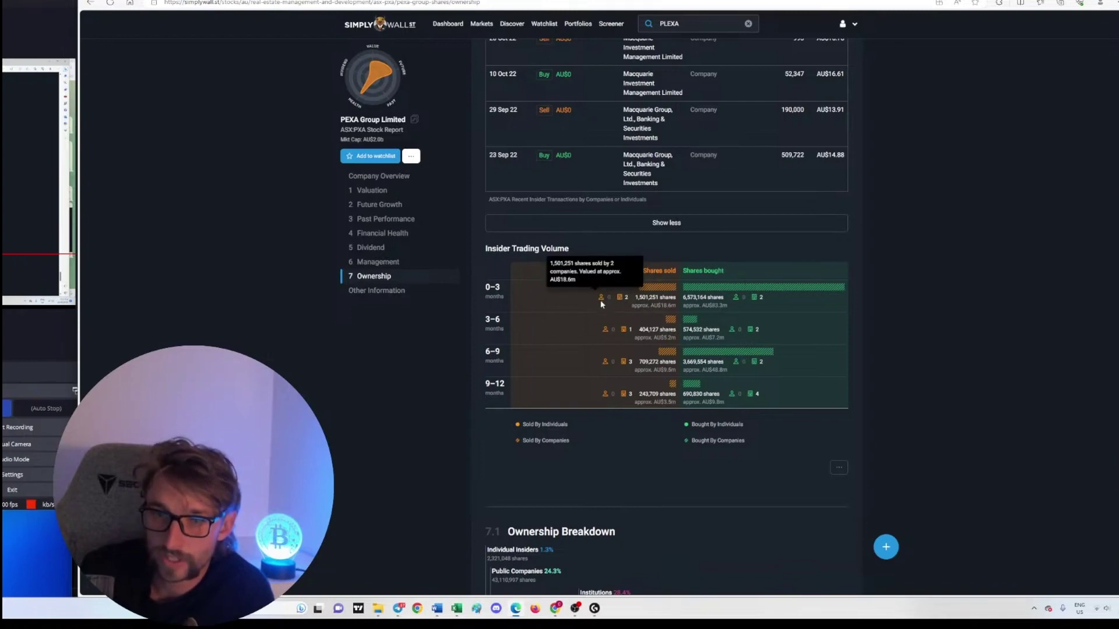
scroll(692, 161, "up", 5)
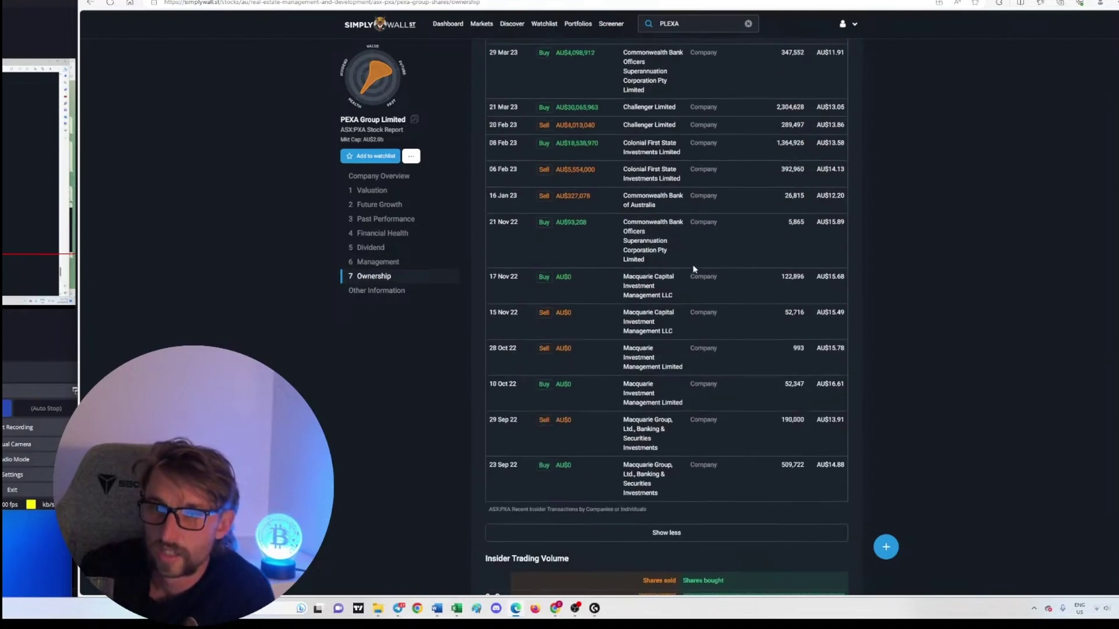
Review the Ownership Breakdown by shareholder type and the Top Shareholders table
scroll(933, 261, "down", 10)
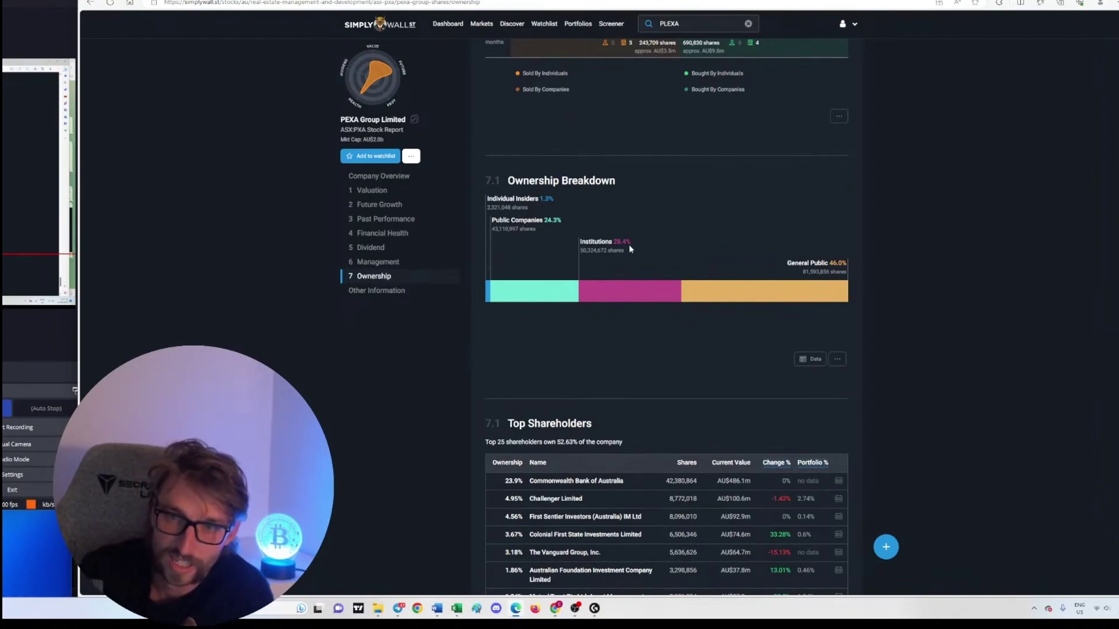
scroll(760, 361, "down", 2)
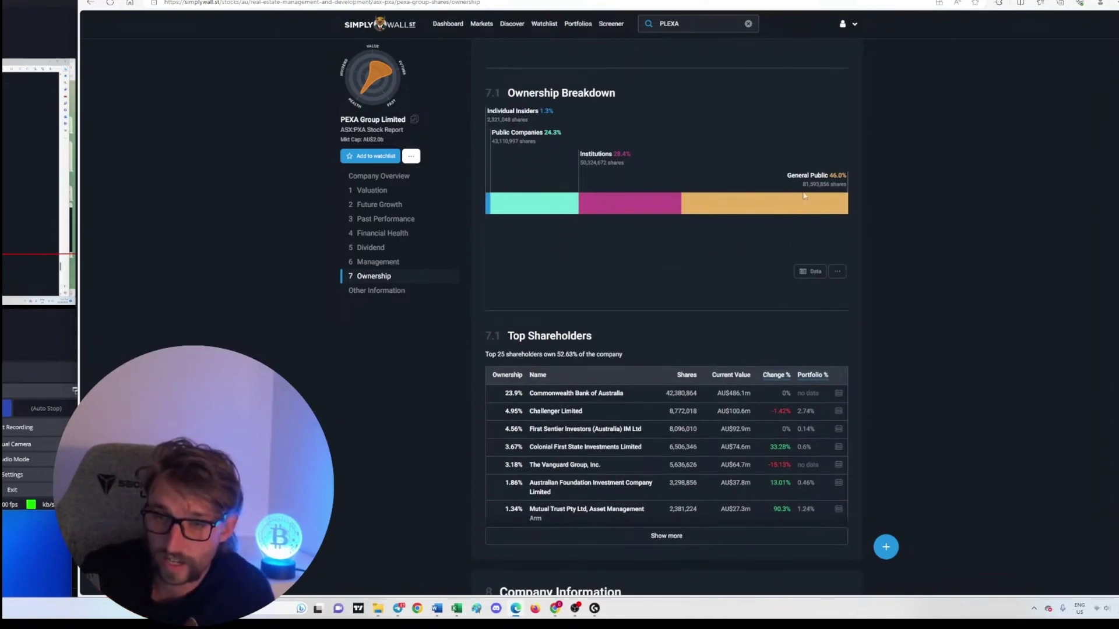
scroll(1026, 289, "down", 2)
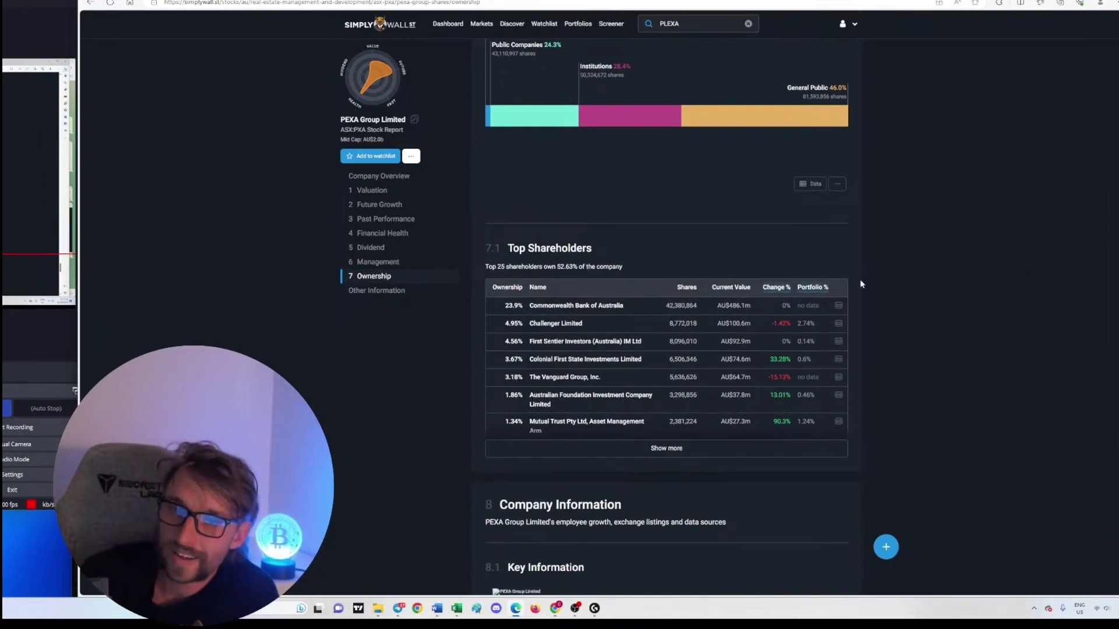
Review the Company Information section with its key information, Number of Employees chart and location, and return to the Financial Health section
scroll(833, 242, "down", 10)
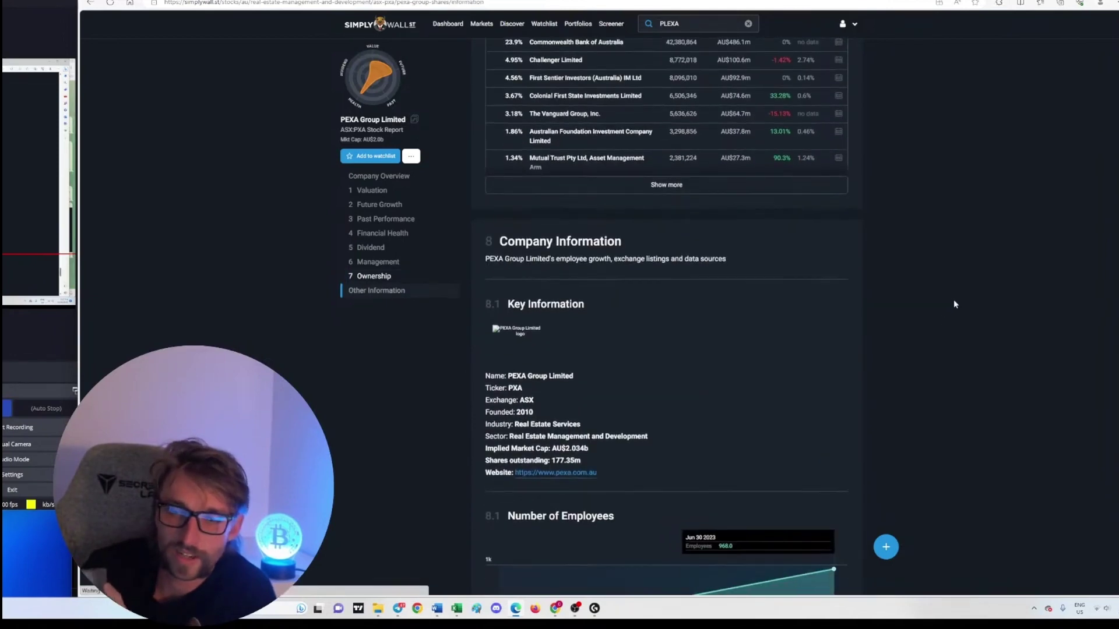
scroll(967, 321, "down", 2)
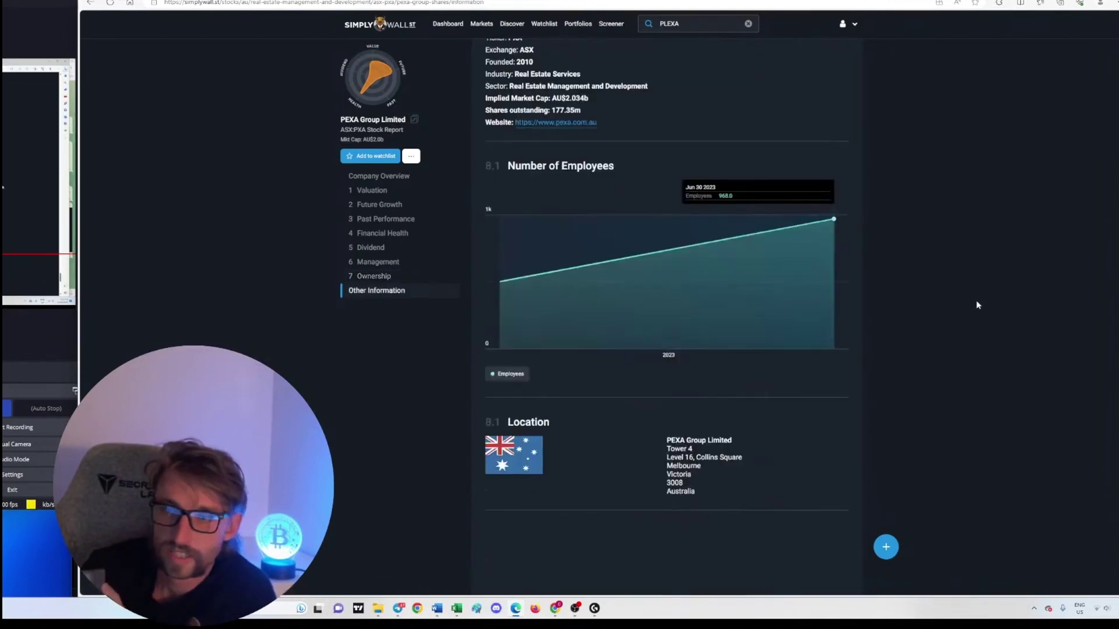
scroll(977, 305, "up", 2)
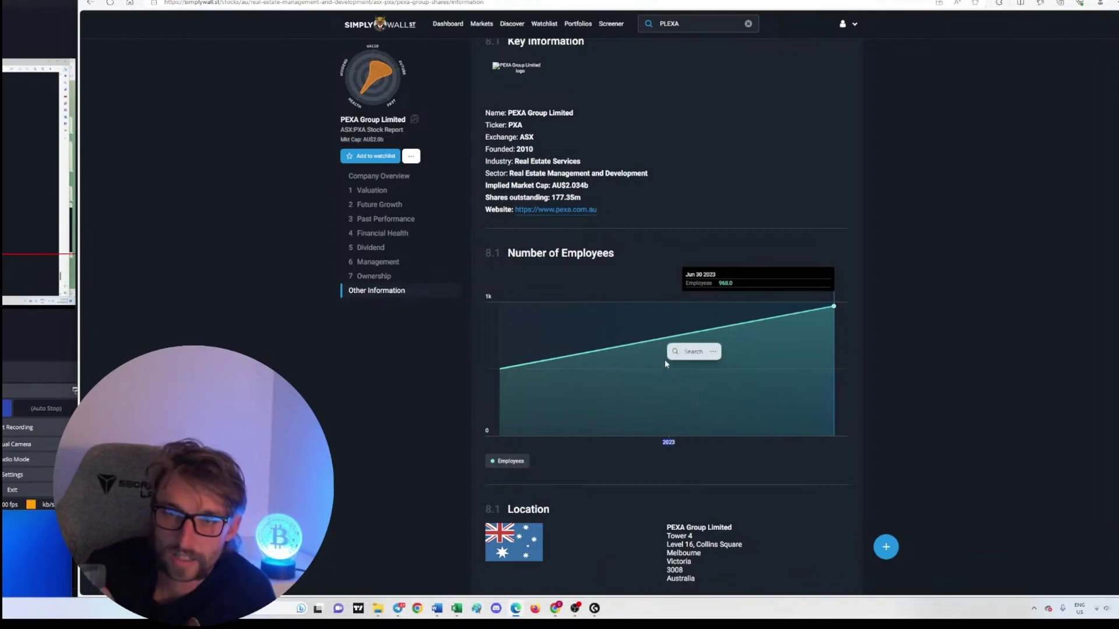
scroll(787, 328, "up", 1)
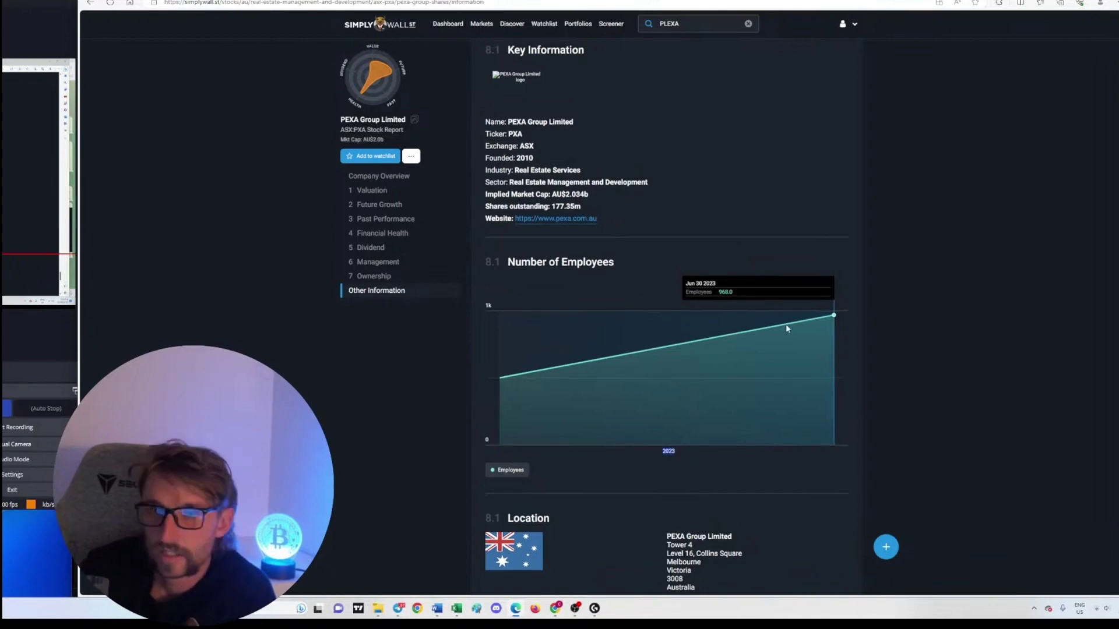
scroll(843, 327, "up", 20)
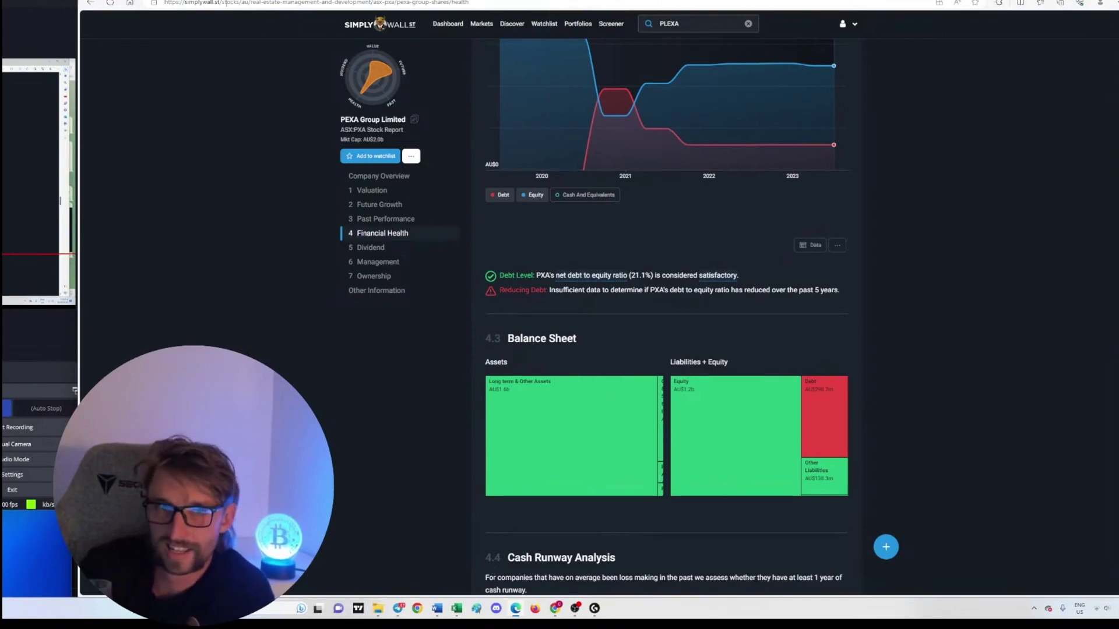
Switch to the TradingView chart, search the symbols for PEXA and load PEXA Group Limited (PXA, ASX)
key("ctrl+Tab")
left_click(121, 19)
type("PEC")
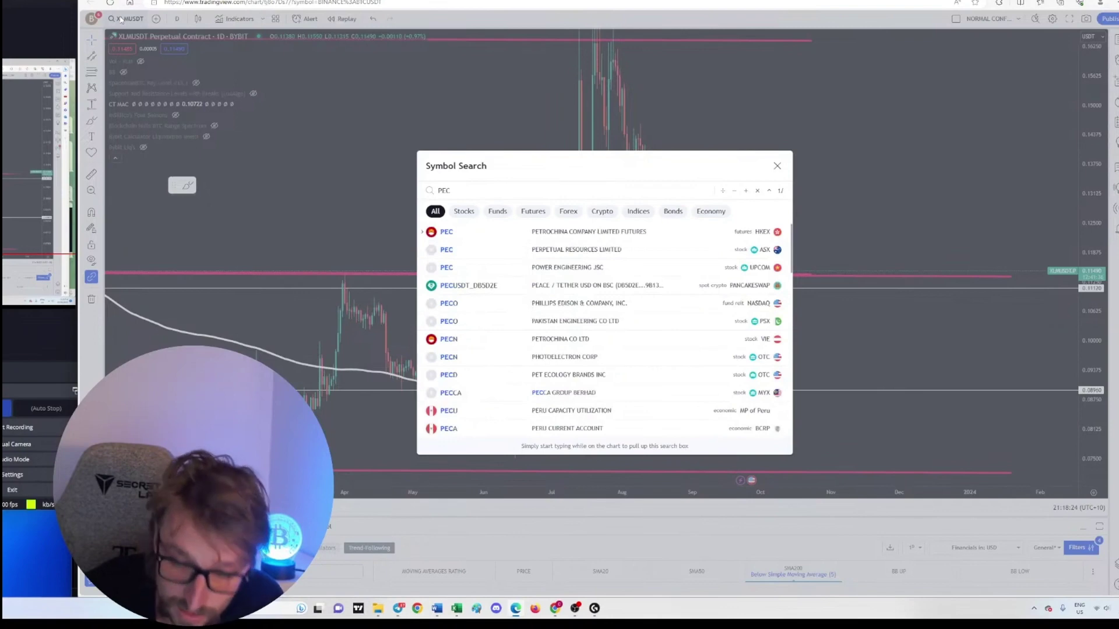
key("BackSpace")
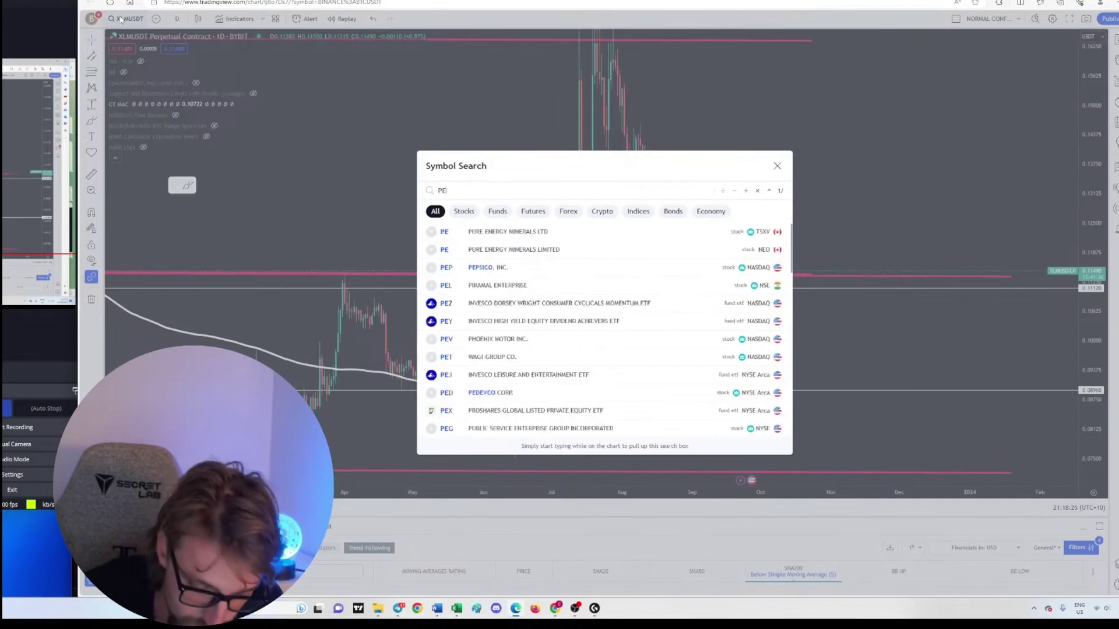
type("XA")
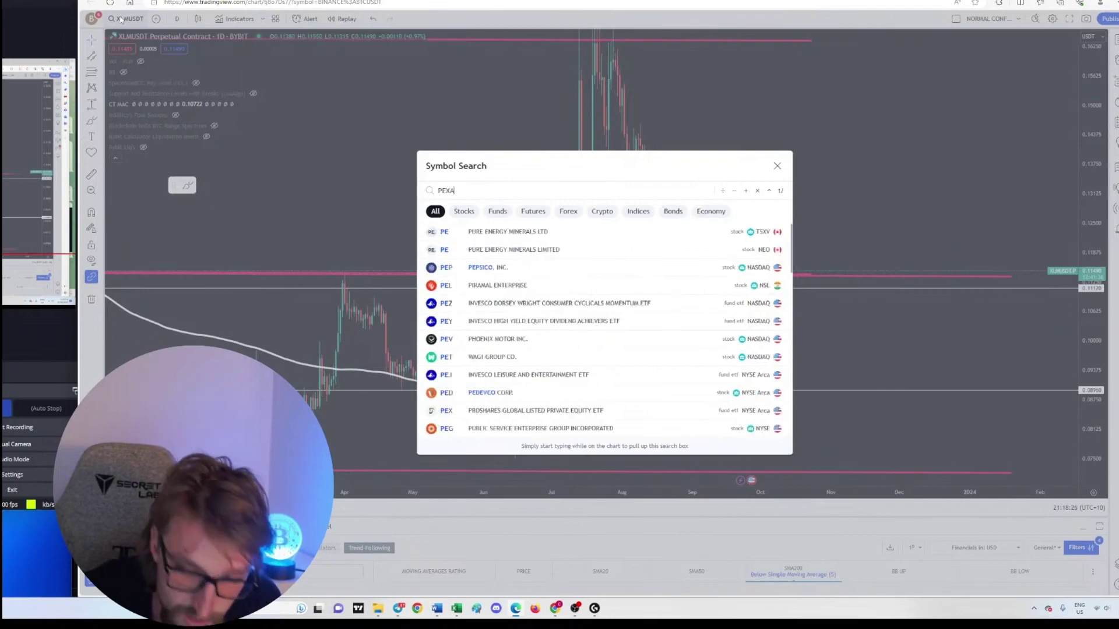
left_click(554, 267)
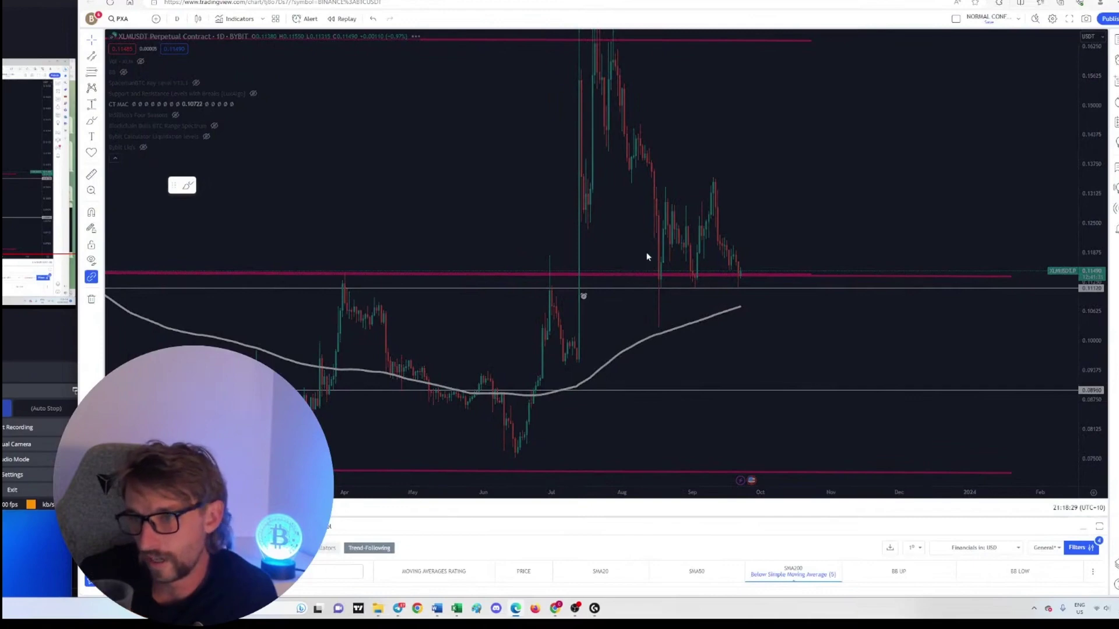
Collapse the stock screener below the chart and frame PXA's full daily price history from 2021 onwards
scroll(1007, 257, "up", 5)
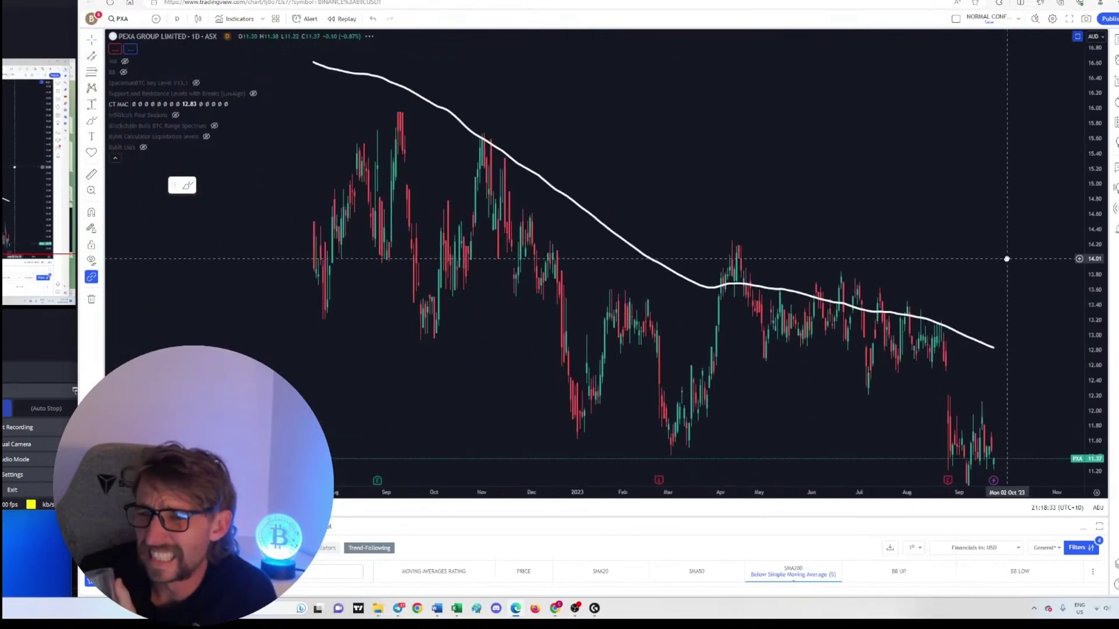
scroll(984, 235, "down", 5)
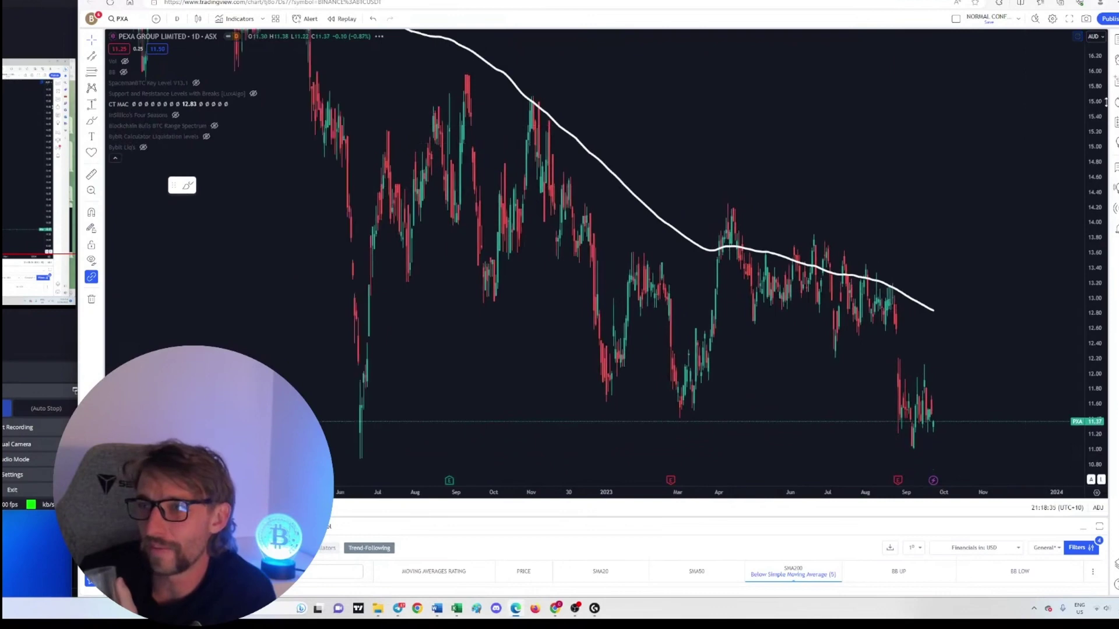
scroll(869, 232, "down", 5)
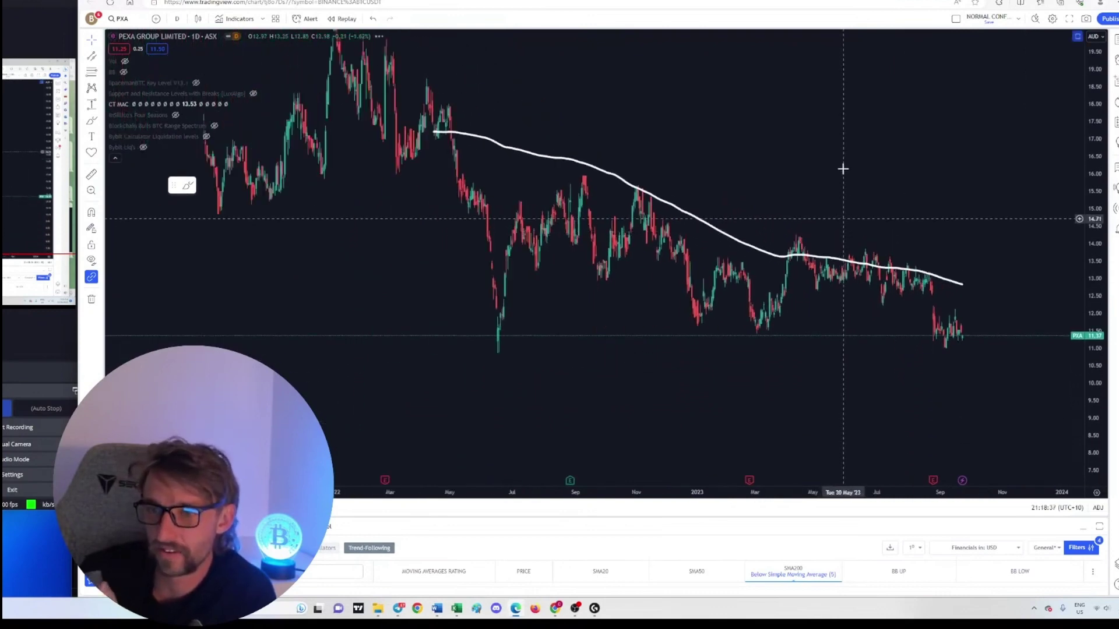
scroll(870, 170, "down", 2)
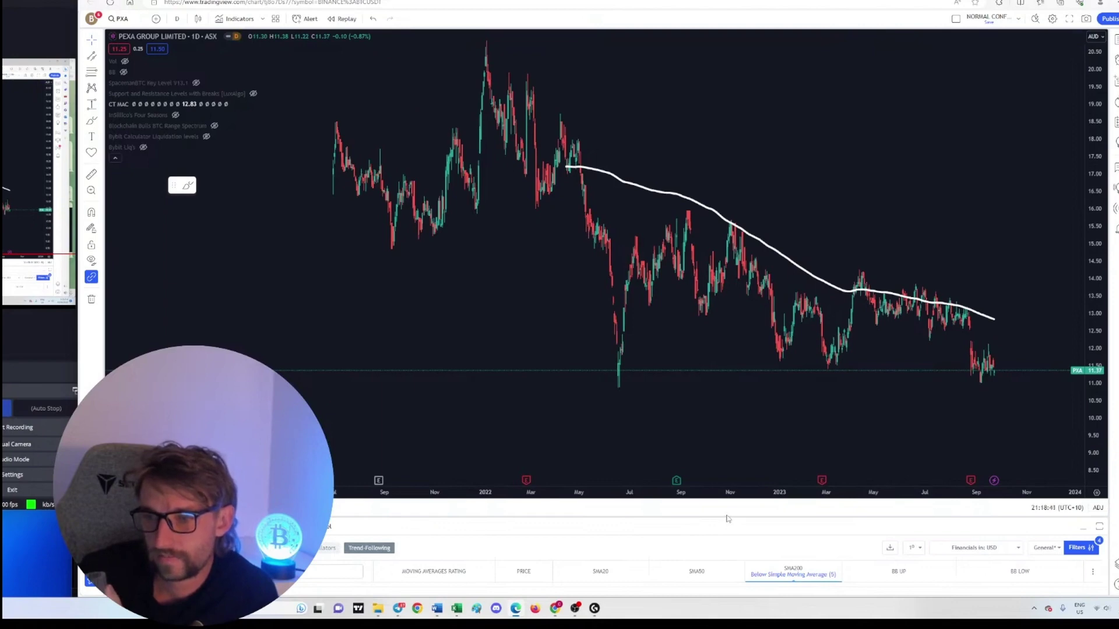
left_click_drag(728, 517, 728, 577)
left_click_drag(798, 449, 700, 460)
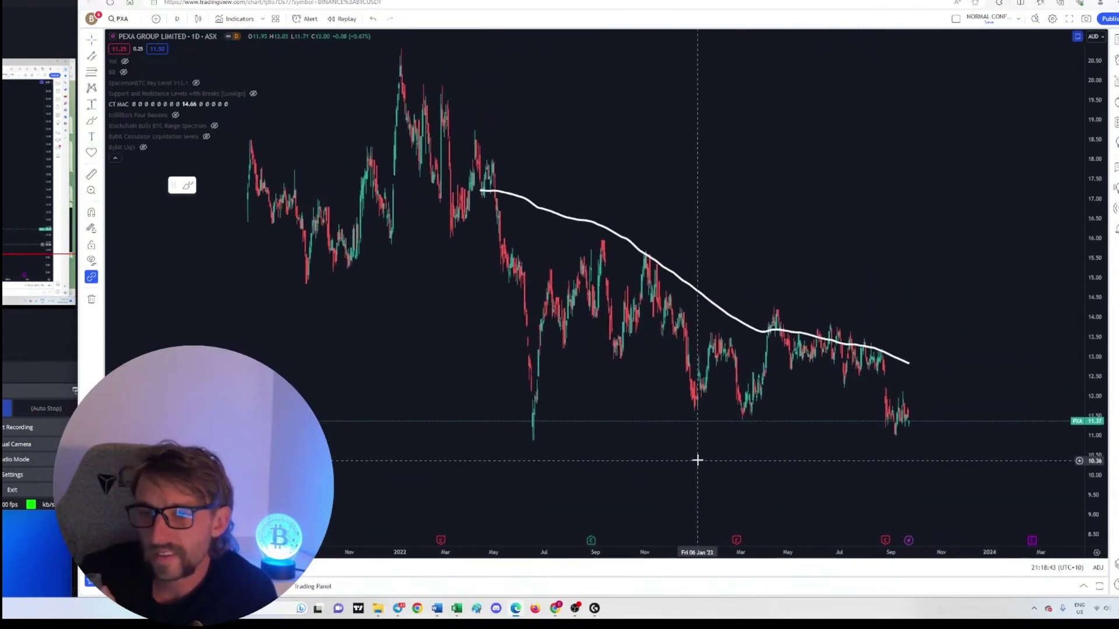
Draw a horizontal parallel channel from the June 2022 low to about April 2024, between about 11.52 and 14.09
scroll(705, 460, "up", 1)
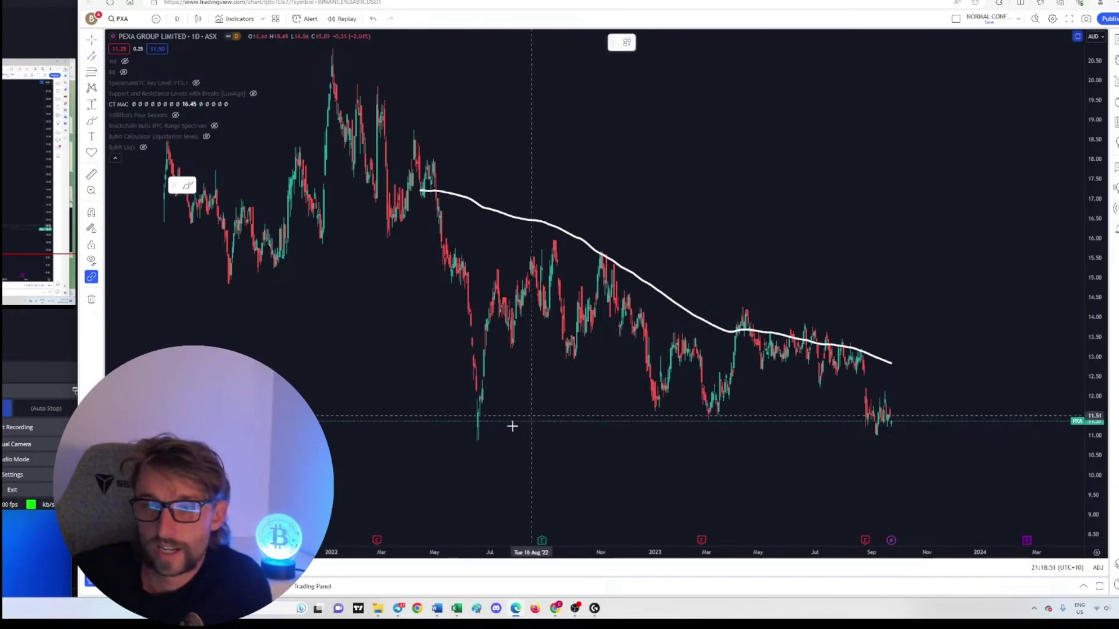
left_click(477, 416)
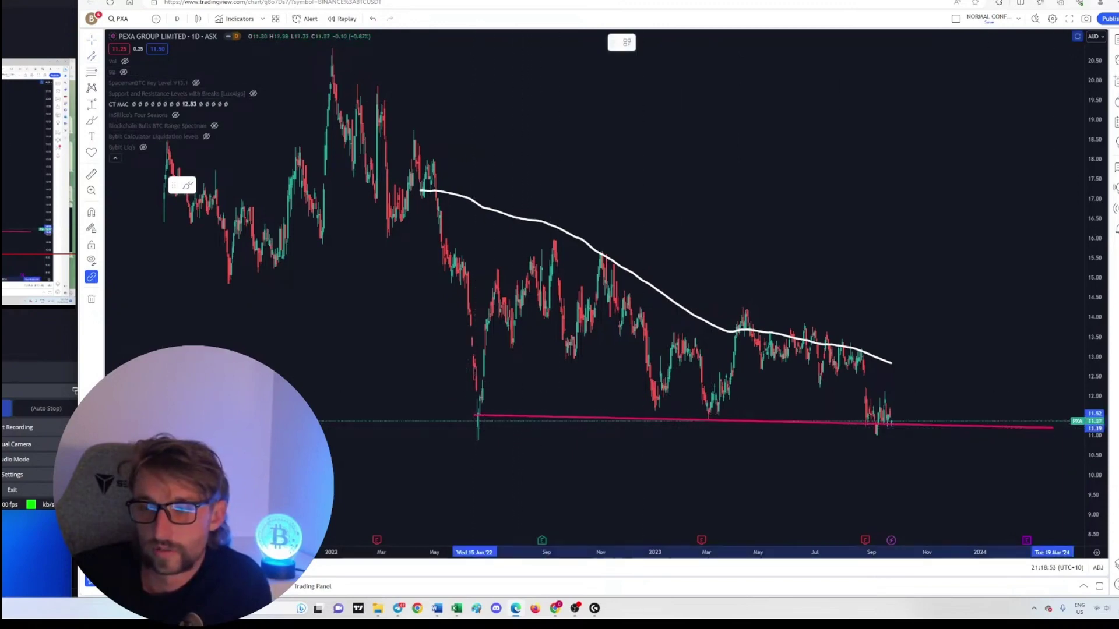
left_click(1060, 421)
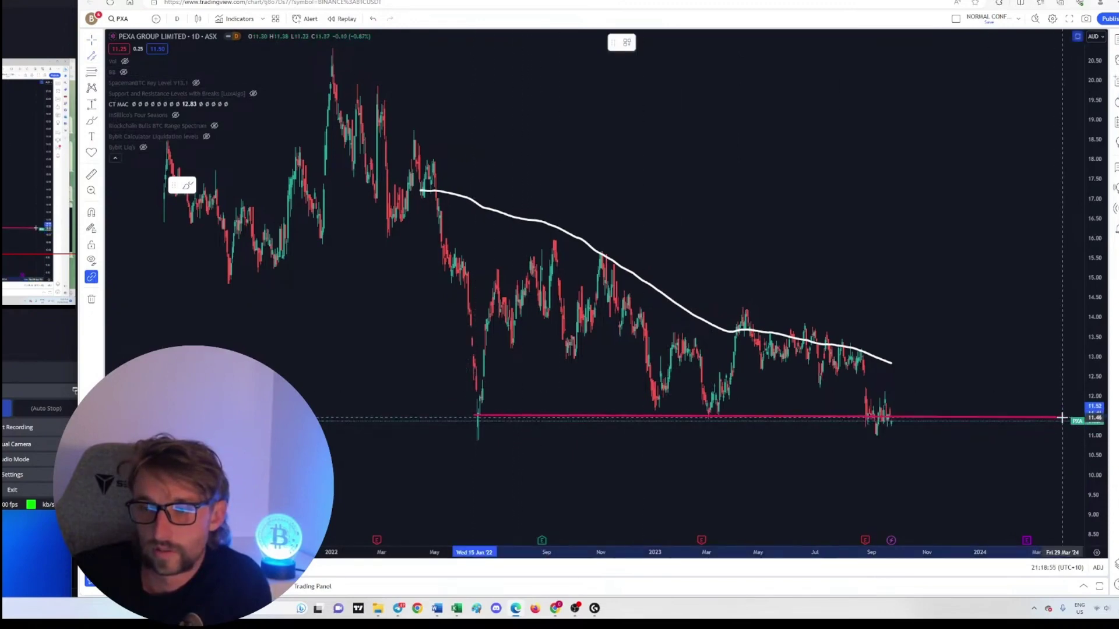
left_click(1067, 414)
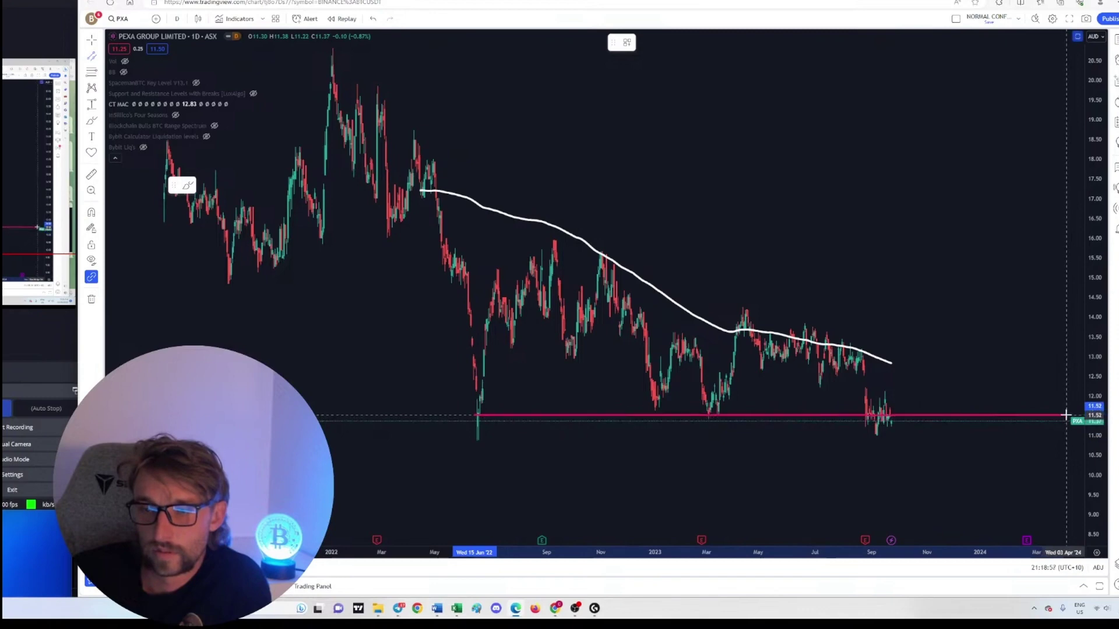
left_click_drag(1064, 415, 1043, 313)
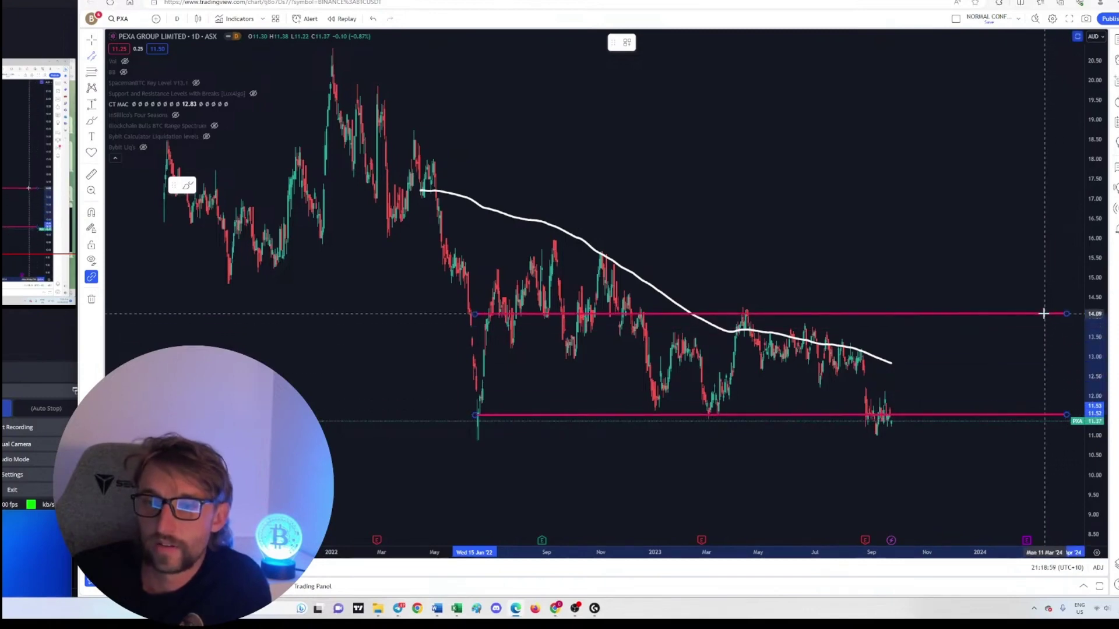
left_click(770, 219)
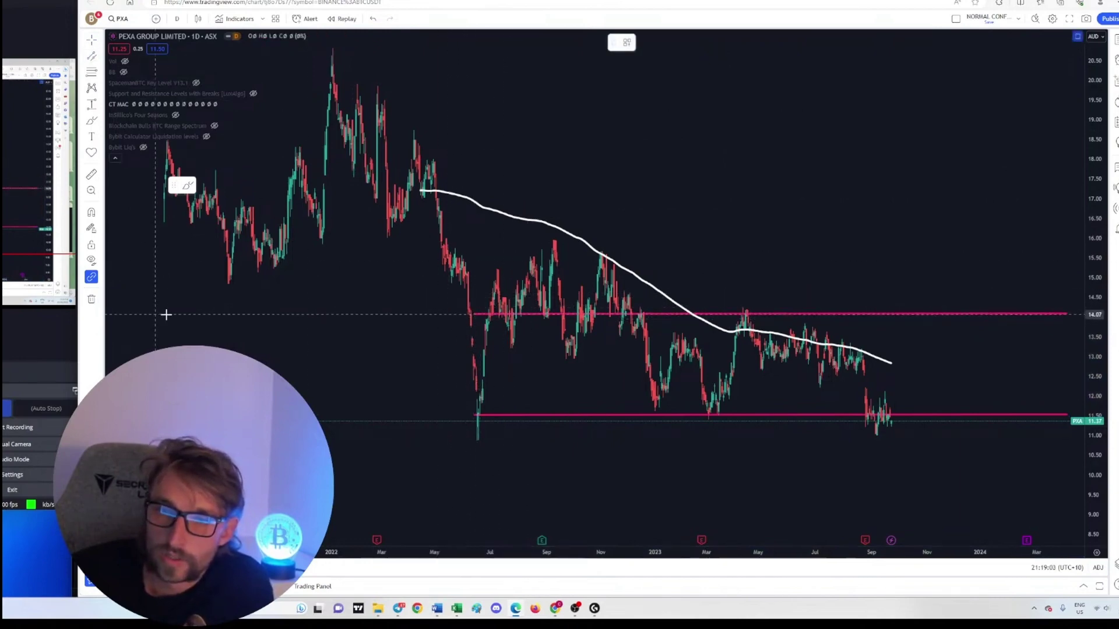
Draw a second parallel channel above the first, between about 14.15 and 16.49, and colour its lines yellow
mouse_move(177, 312)
left_mouse_down()
mouse_move(987, 352)
mouse_move(1074, 317)
mouse_move(1052, 219)
left_mouse_up()
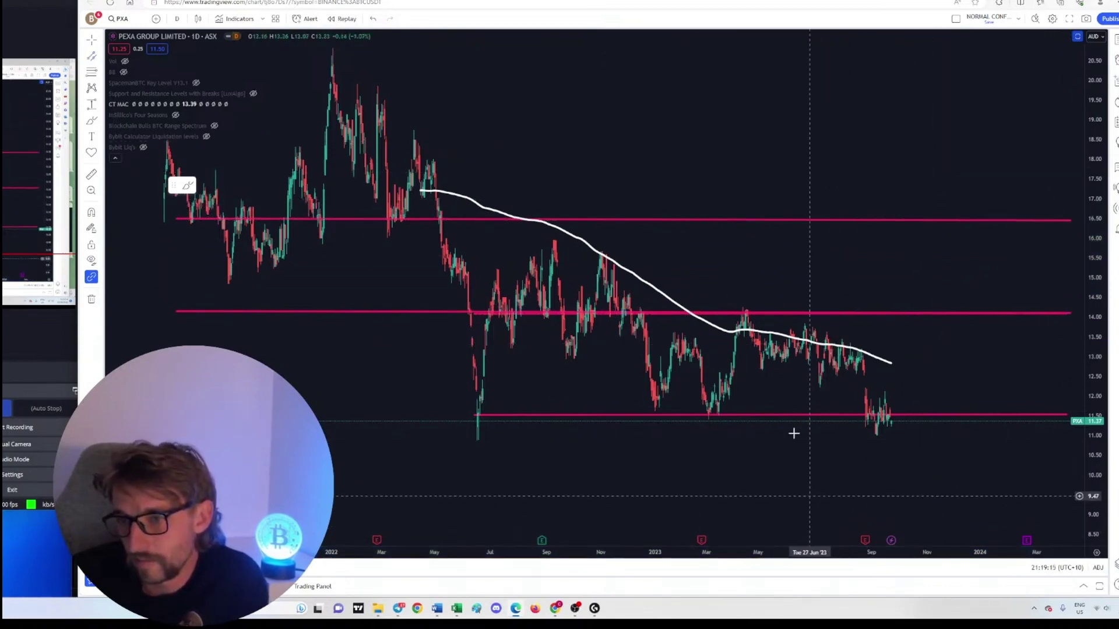
left_click(837, 221)
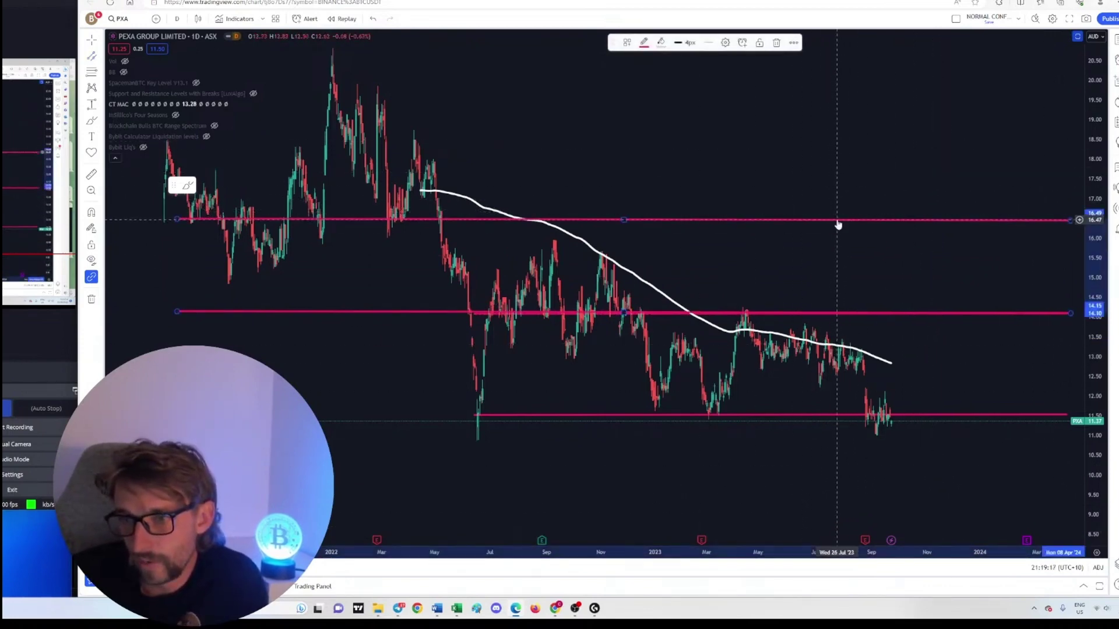
double_click(837, 225)
left_click(598, 266)
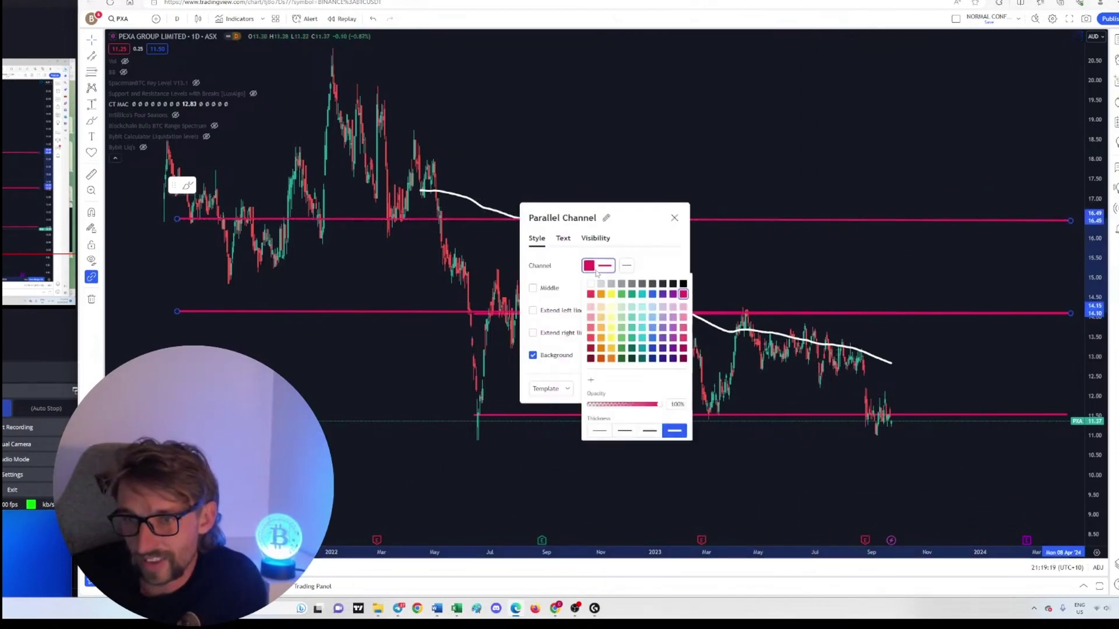
left_click(611, 294)
left_click(728, 149)
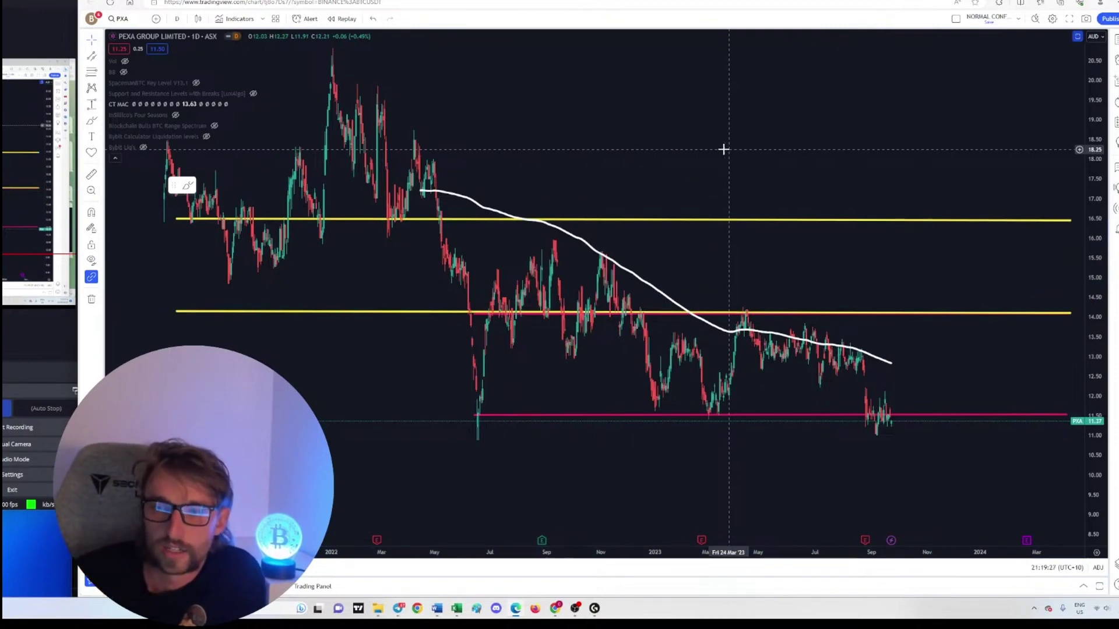
Measure the date range from the price peak around January 2022 to the latest candle
mouse_move(169, 237)
left_mouse_down()
mouse_move(184, 256)
mouse_move(582, 234)
mouse_move(131, 176)
mouse_move(136, 215)
left_mouse_up()
left_click(102, 109)
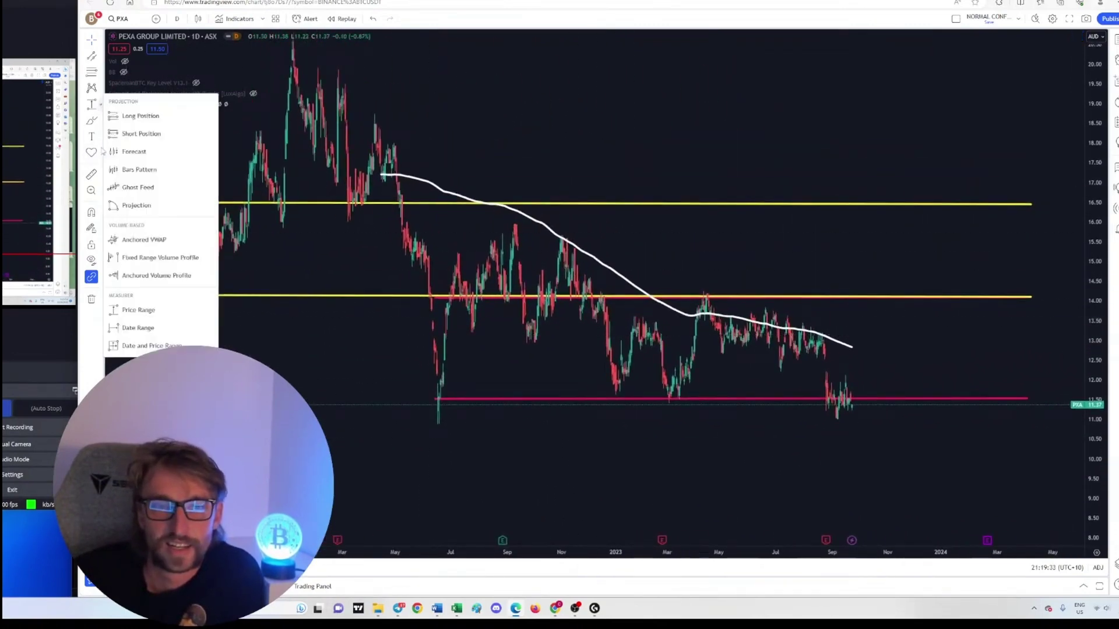
left_click(151, 328)
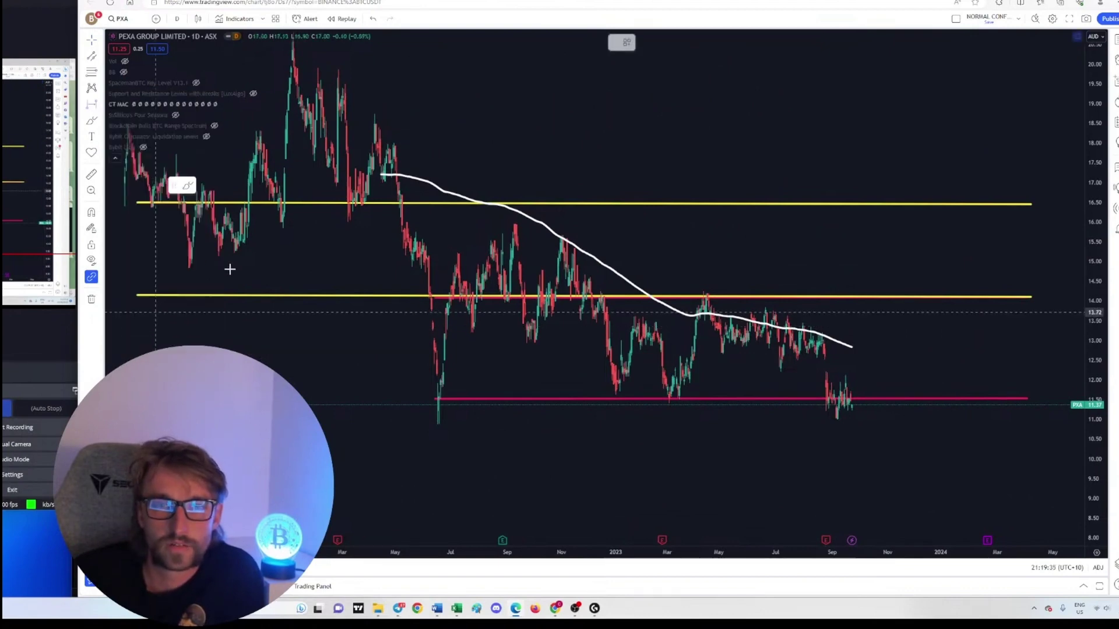
left_click(292, 339)
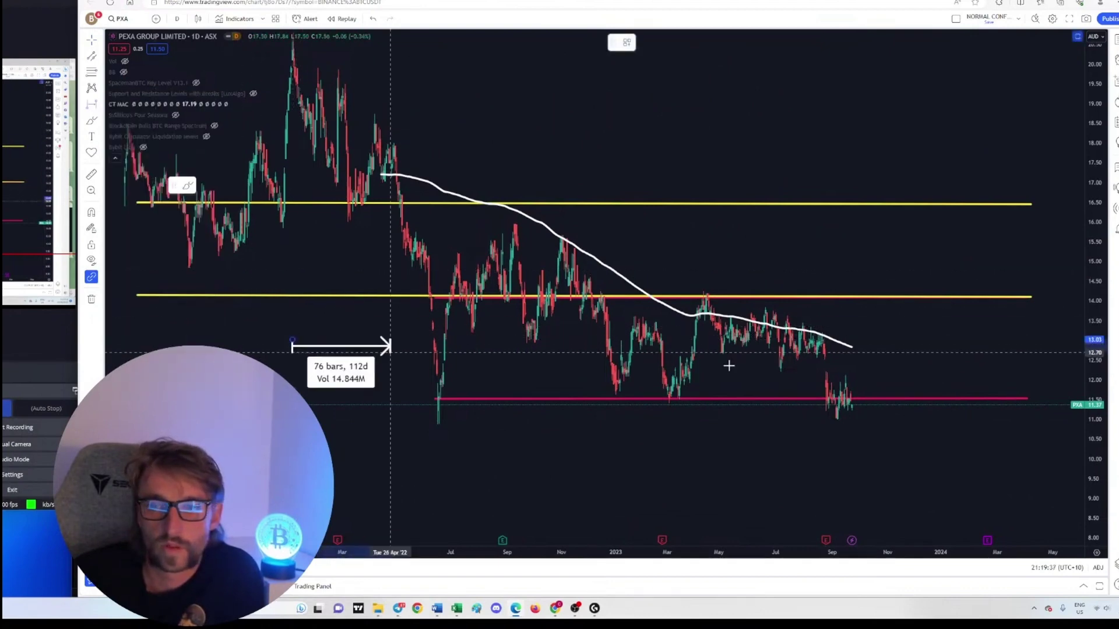
left_click(852, 406)
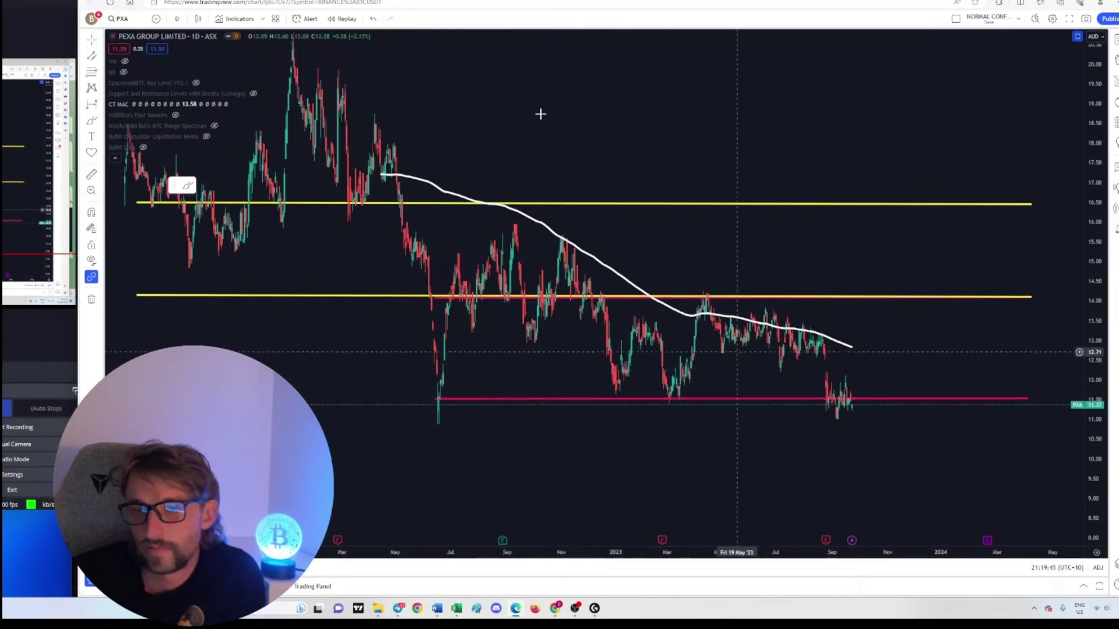
Draw a descending trend line along the highs from about 19.21 to about 11.98 in January 2024, and hide the CT MAC indicator
left_click(102, 67)
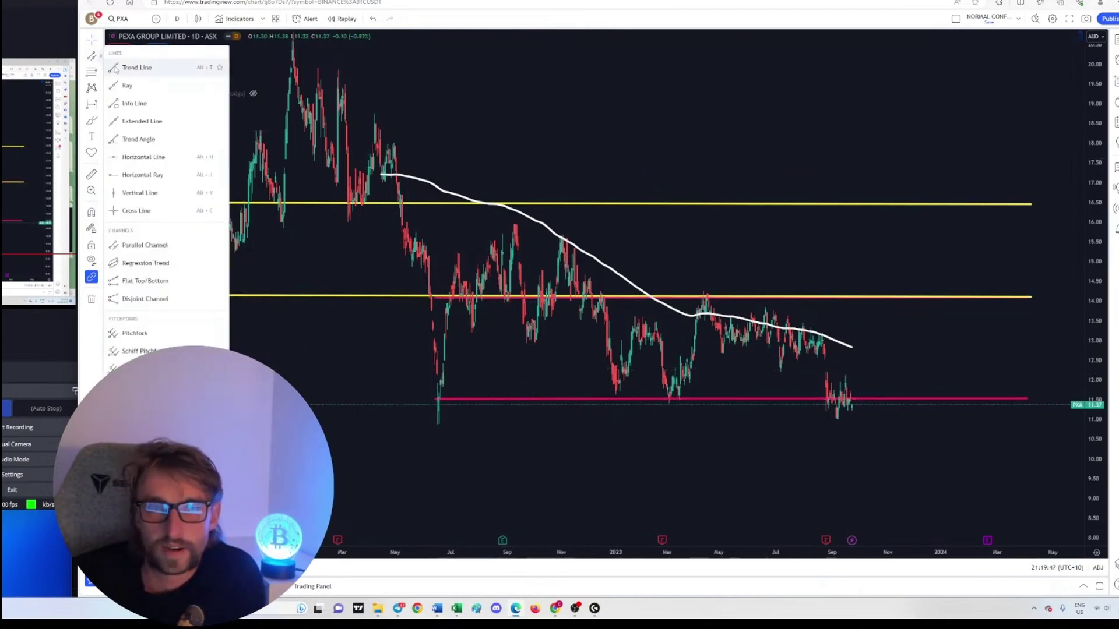
left_click(140, 64)
left_click(307, 65)
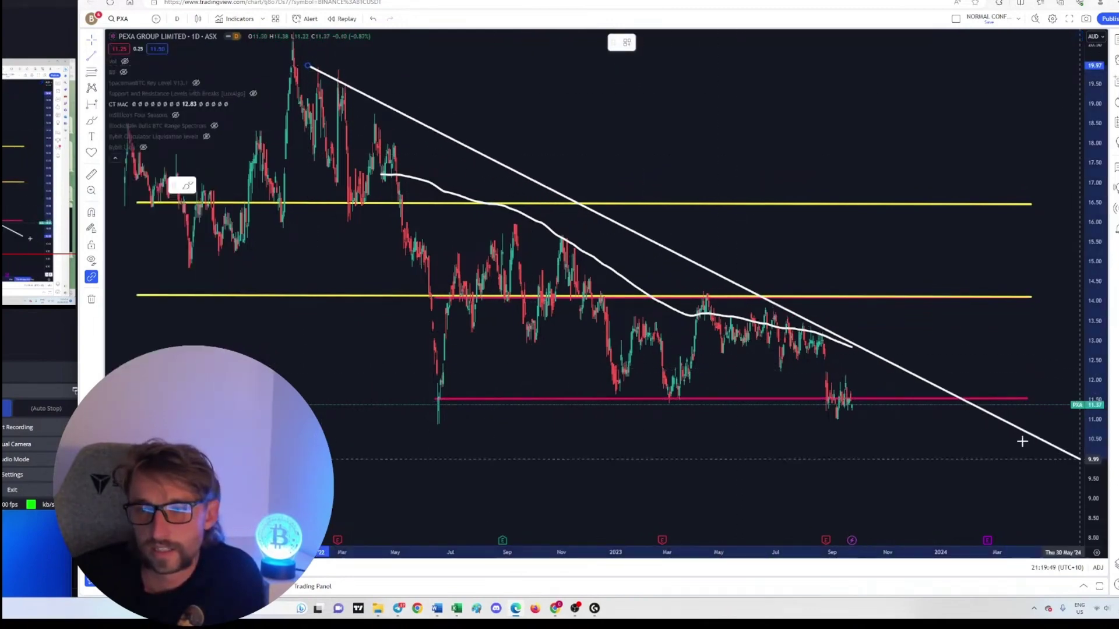
left_click(931, 403)
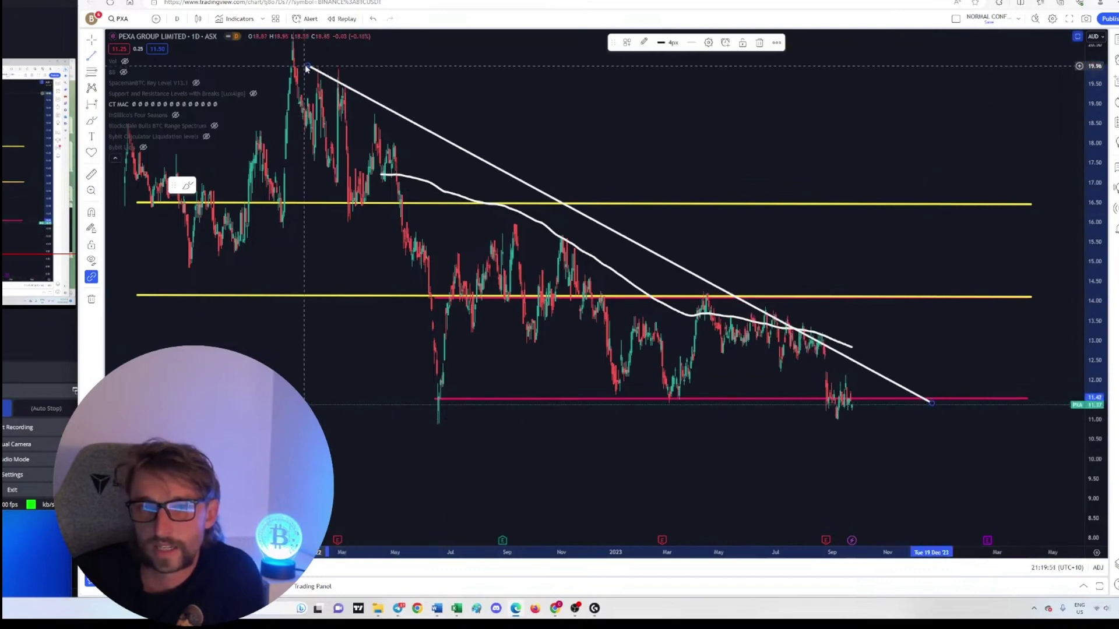
left_click_drag(307, 66, 252, 98)
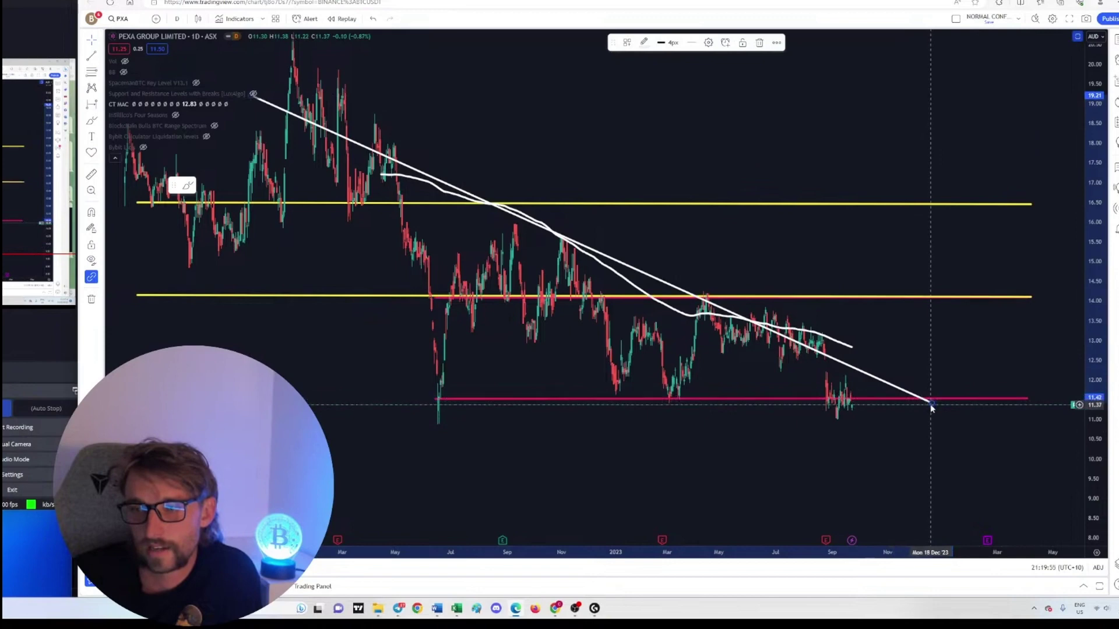
left_click_drag(931, 403, 948, 381)
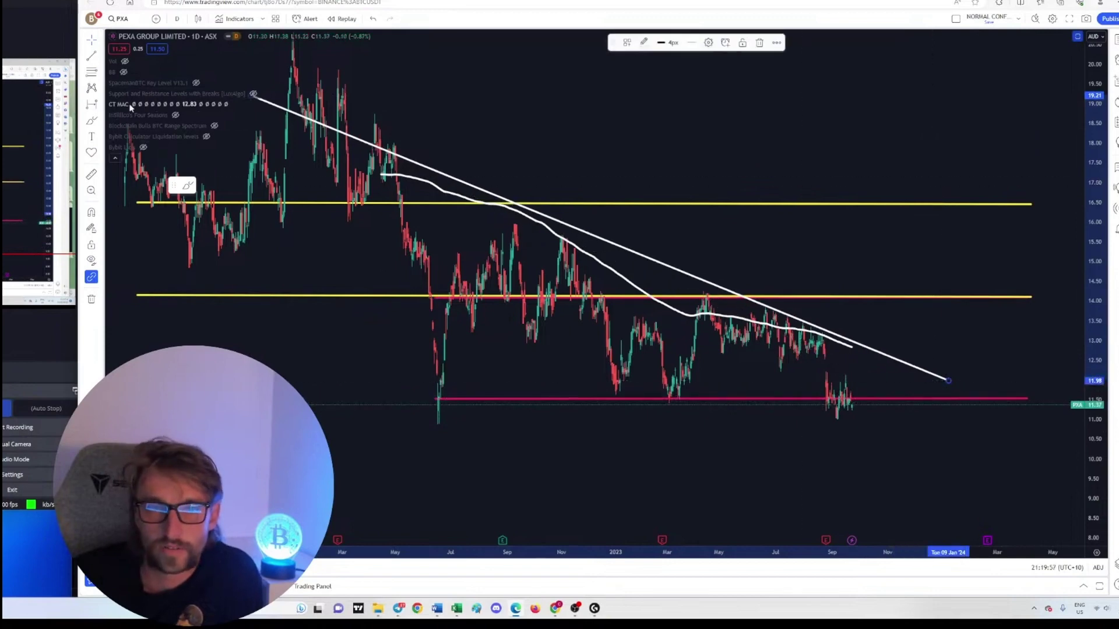
left_click(136, 104)
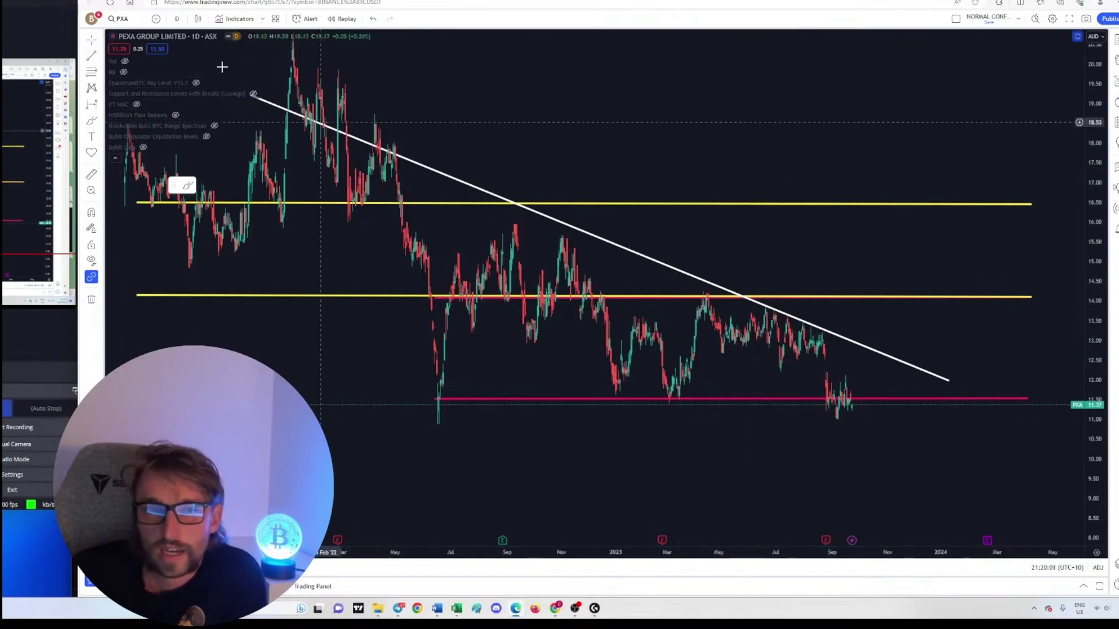
Draw a nearly horizontal trend line under the lows at about 11.44 and extend the descending trend line down to meet it
left_click(92, 55)
left_click(412, 402)
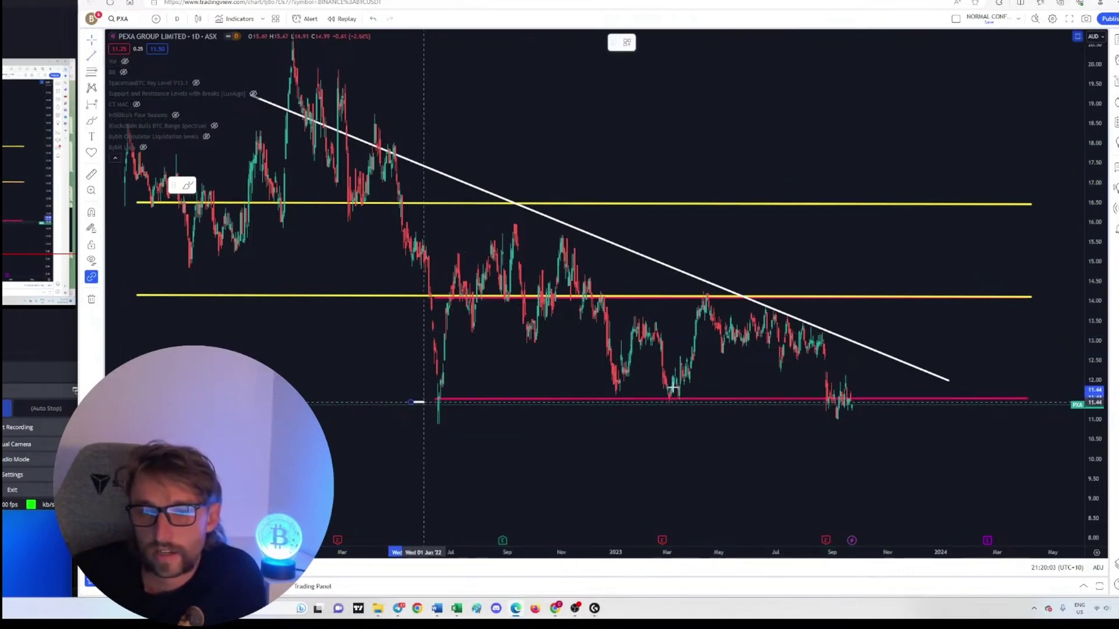
left_click(979, 400)
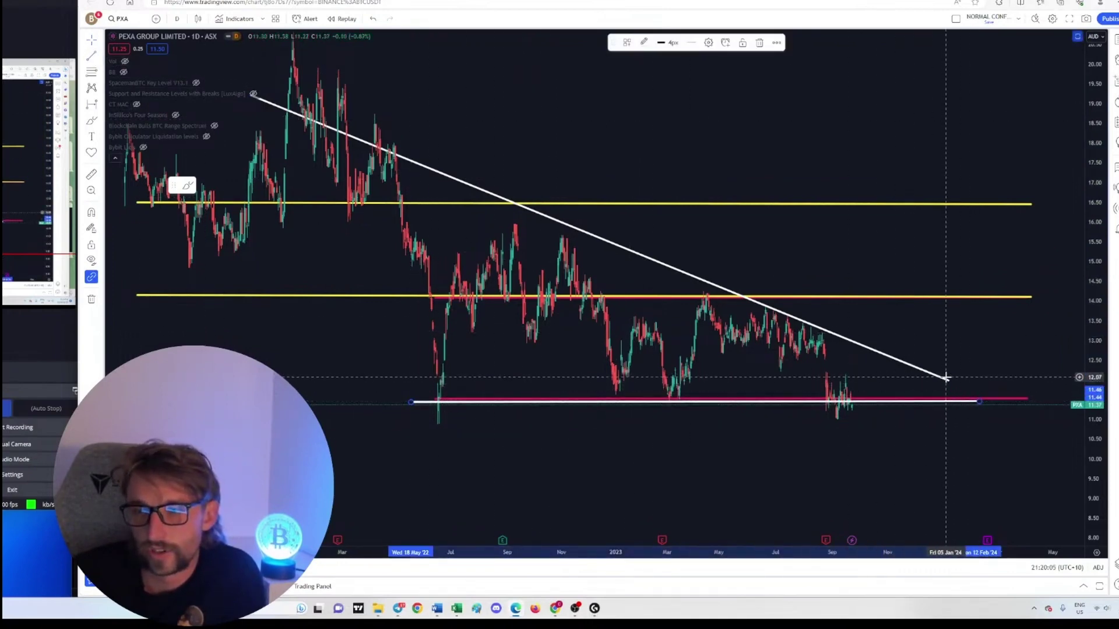
left_click_drag(945, 378, 984, 399)
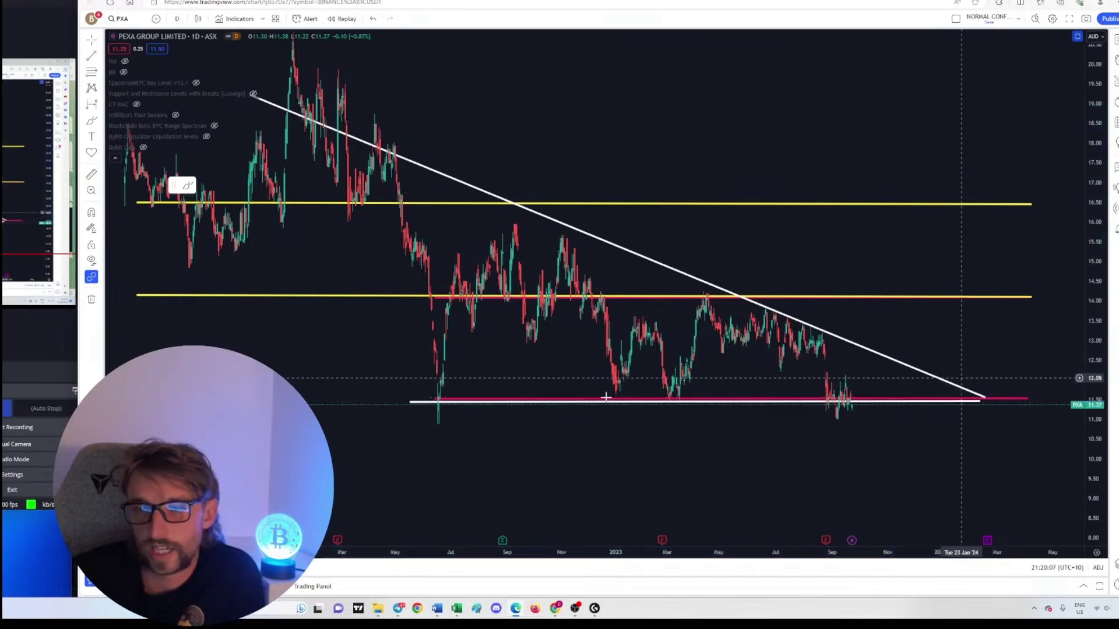
left_click_drag(816, 439, 701, 440)
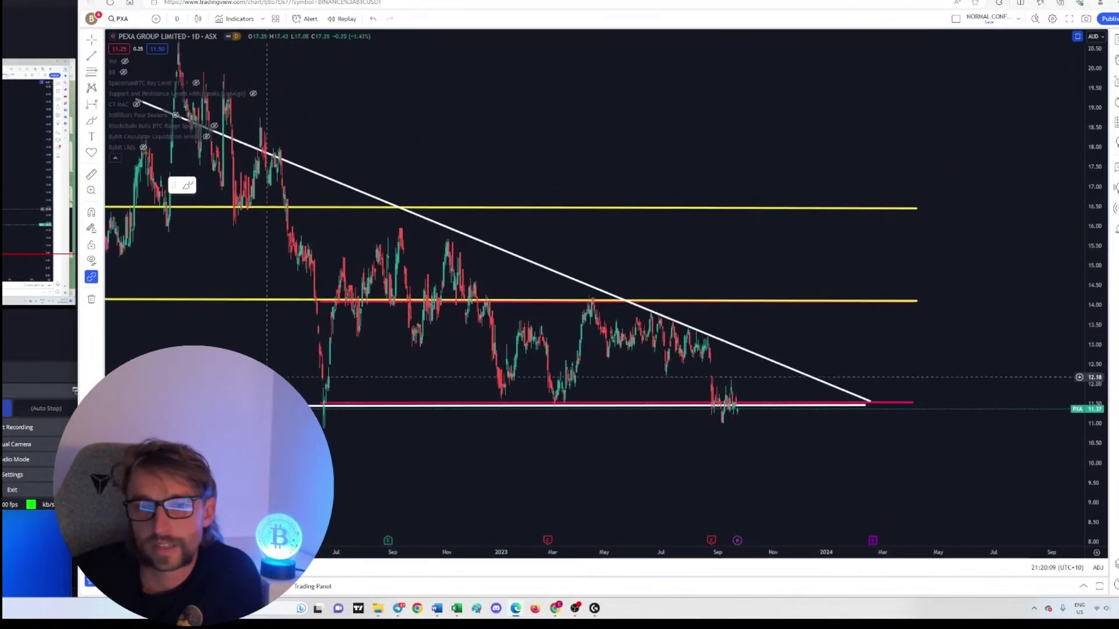
left_click_drag(267, 377, 290, 377)
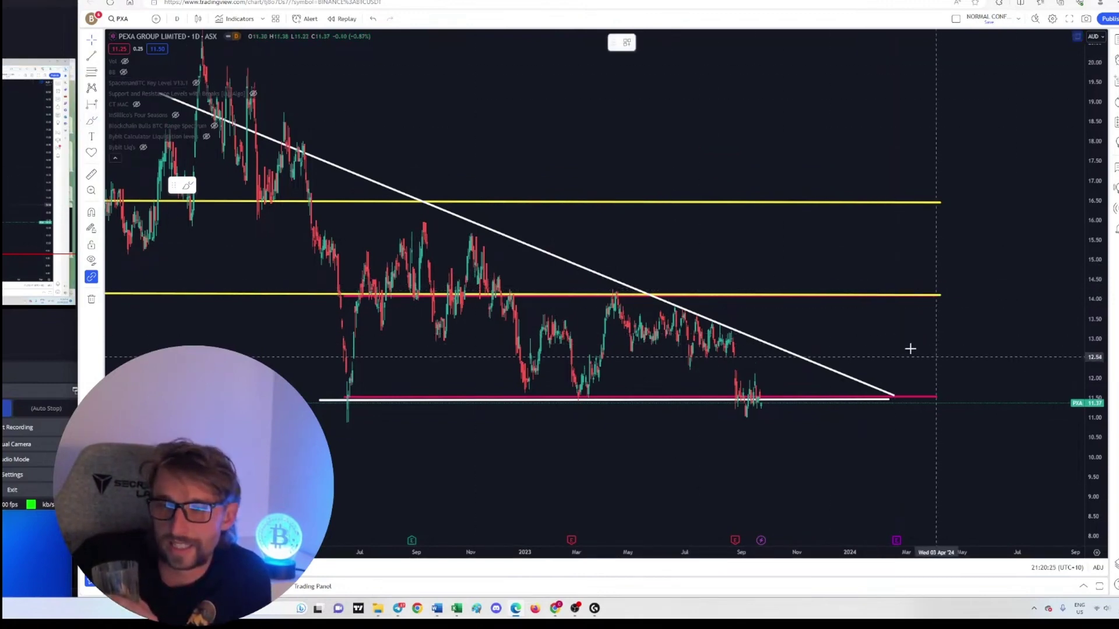
Brush a yellow projected price path with circles around the triangle's tip, and a long curve through the price range turning upwards
mouse_move(837, 331)
left_mouse_down()
mouse_move(852, 333)
mouse_move(868, 386)
mouse_move(850, 333)
left_mouse_up()
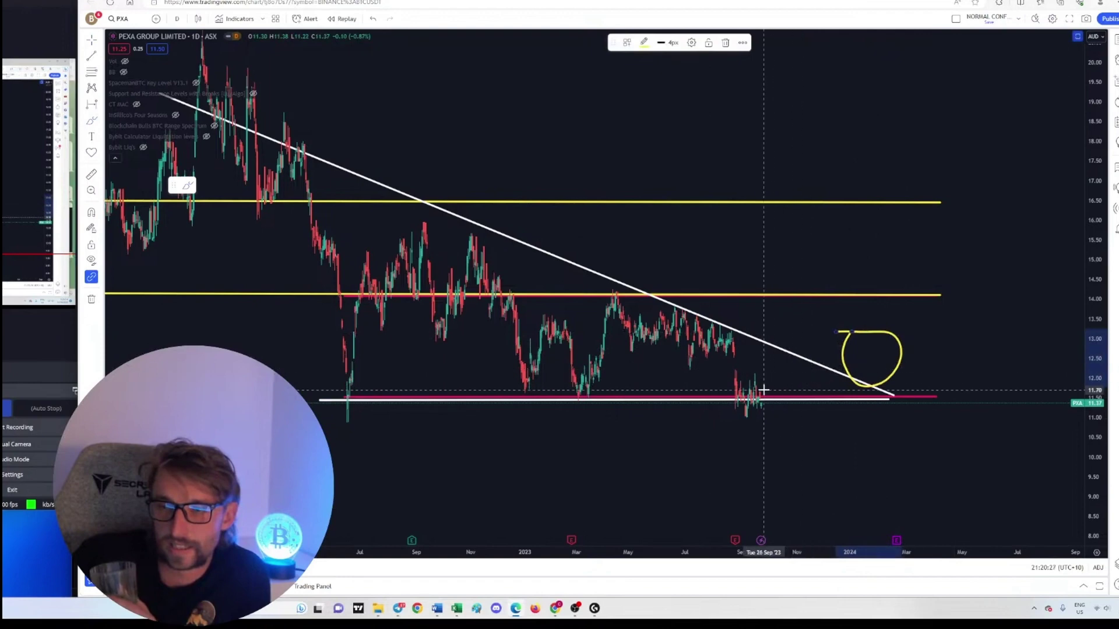
left_click_drag(764, 390, 811, 380)
mouse_move(849, 345)
left_mouse_down()
mouse_move(853, 326)
mouse_move(842, 373)
left_mouse_up()
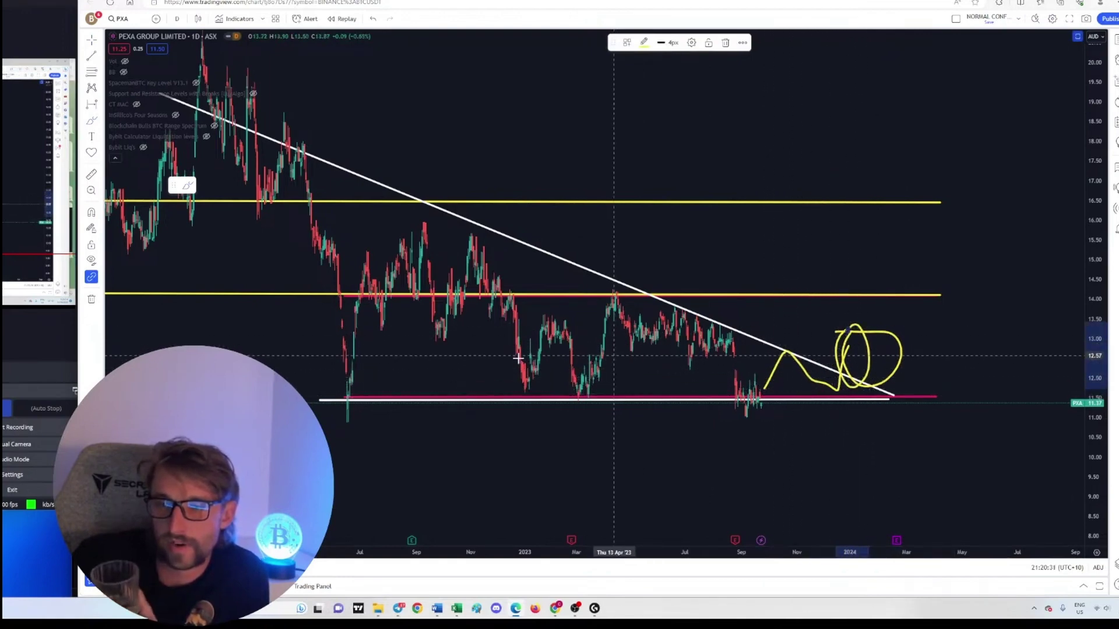
mouse_move(341, 338)
left_mouse_down()
mouse_move(685, 372)
mouse_move(944, 338)
left_mouse_up()
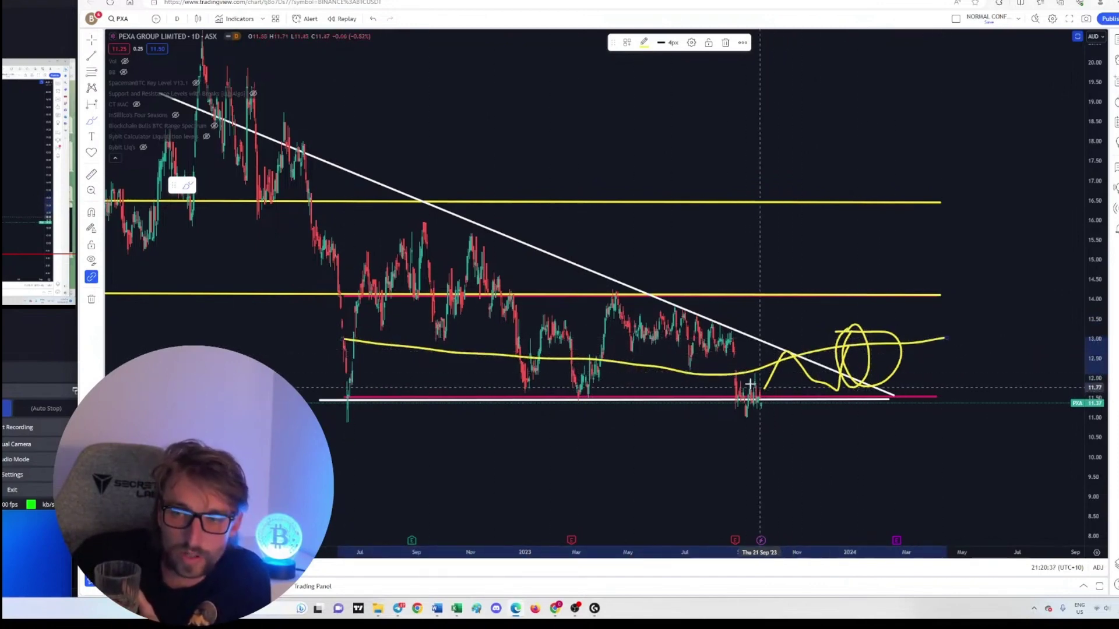
Circle the lows on the support line in June 2022, early 2023 and September 2023, and return to the Simply Wall St report
mouse_move(751, 387)
left_mouse_down()
mouse_move(741, 436)
mouse_move(760, 387)
mouse_move(726, 397)
mouse_move(779, 411)
mouse_move(773, 391)
left_mouse_up()
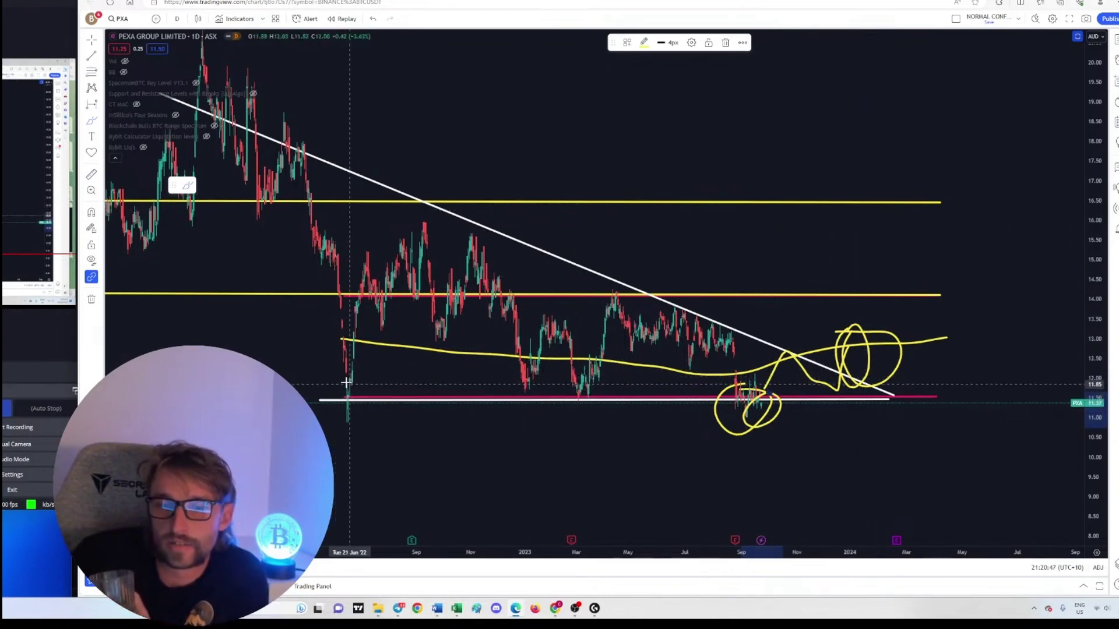
left_click_drag(346, 382, 350, 386)
mouse_move(515, 394)
left_mouse_down()
mouse_move(586, 411)
mouse_move(576, 396)
mouse_move(587, 394)
left_mouse_up()
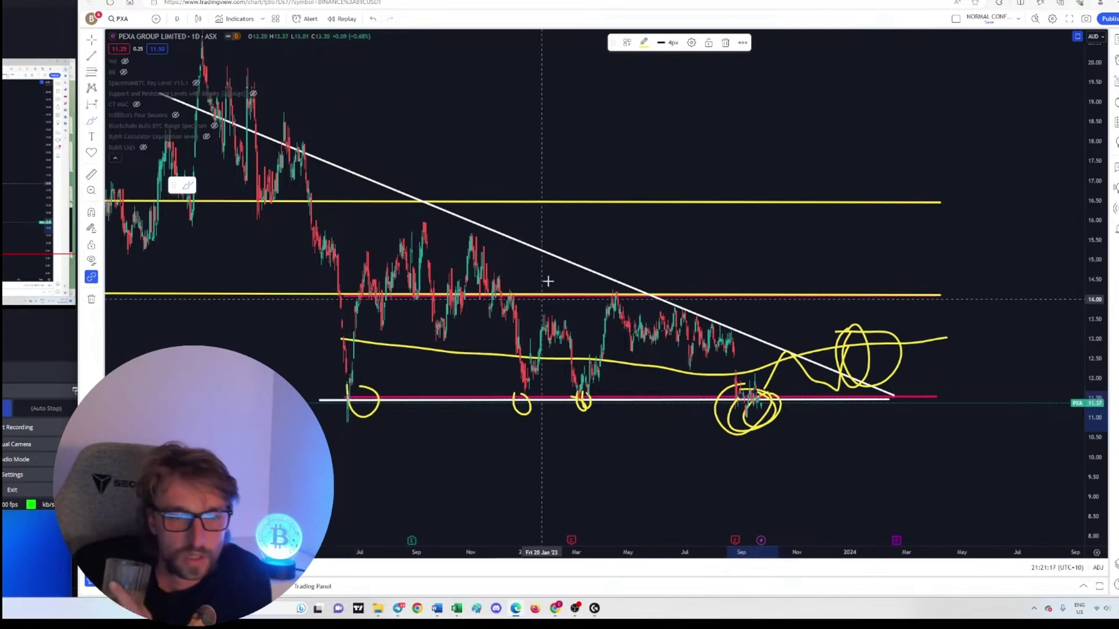
key("ctrl+Tab")
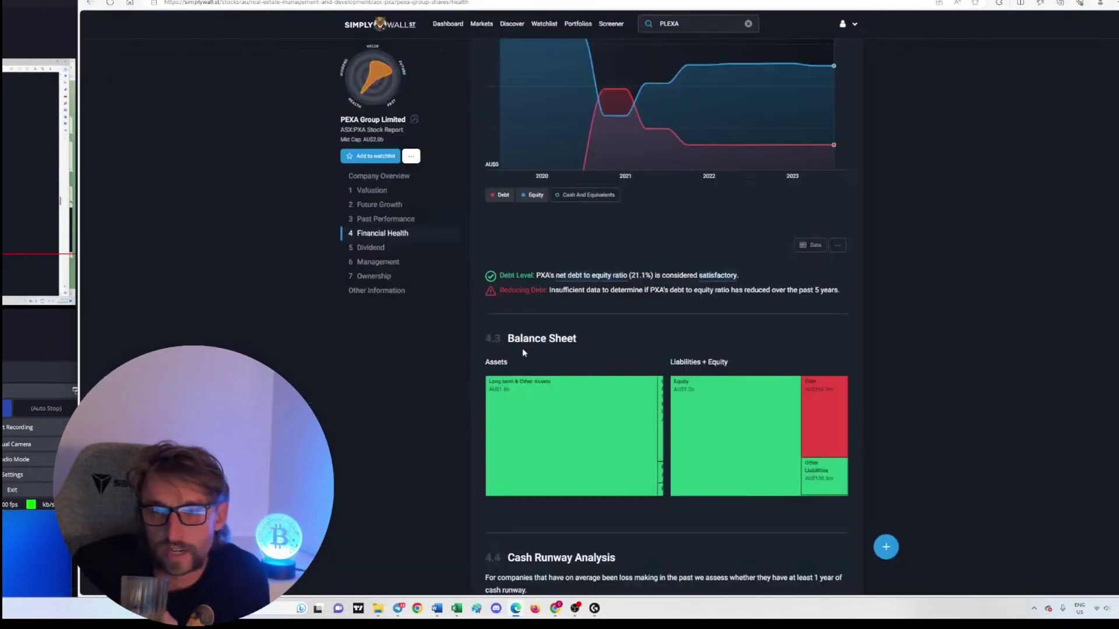